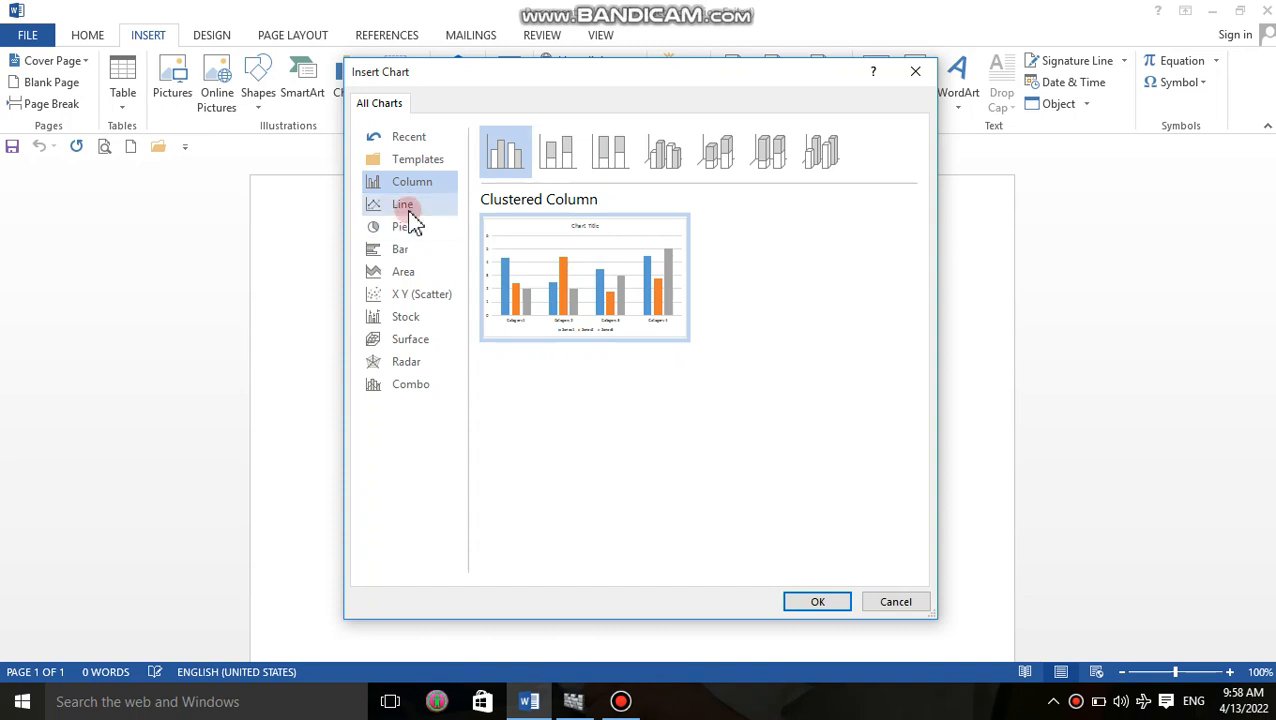
Insert a standard pie chart into the blank document and dismiss the Office activation notice.
click(410, 232)
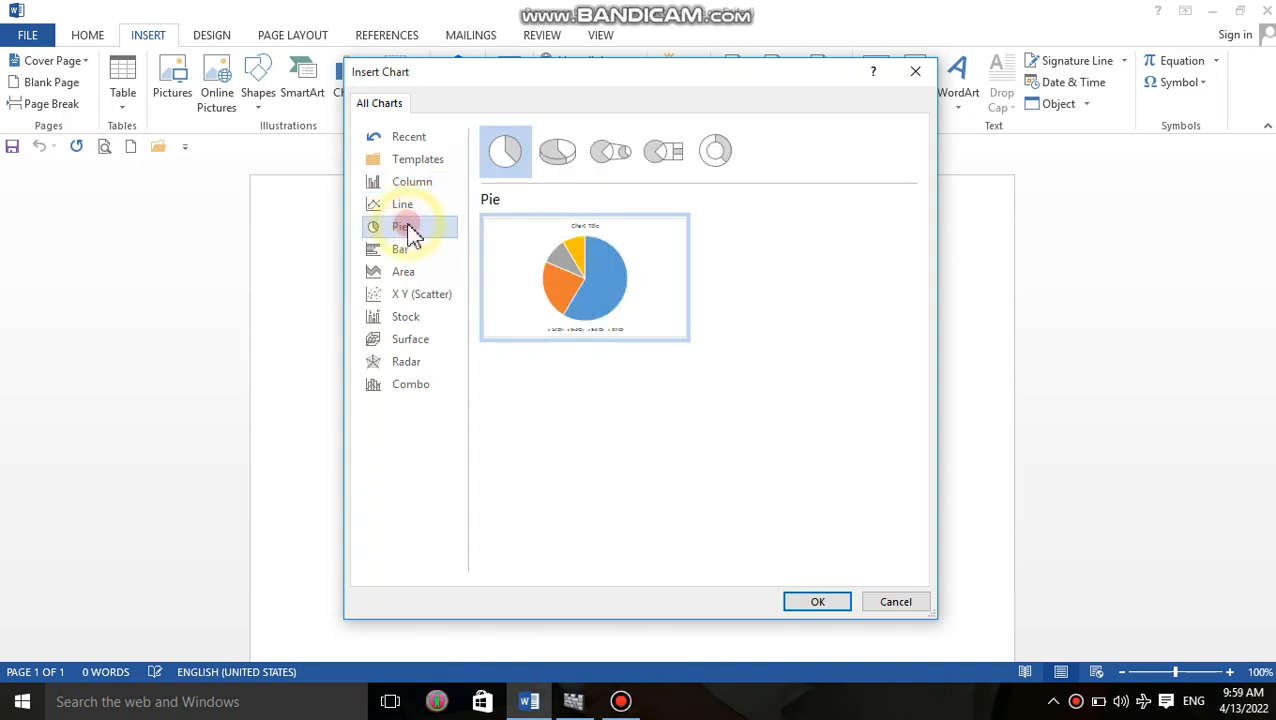
mouse_move(597, 288)
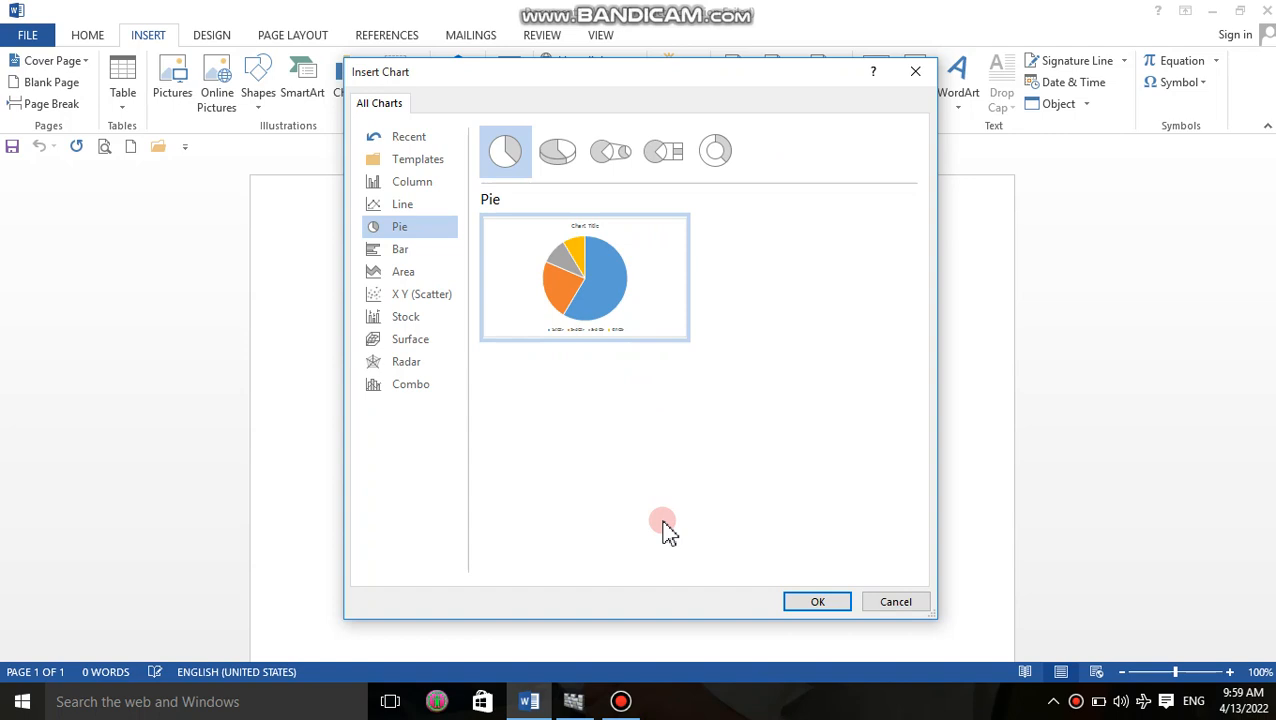
click(826, 601)
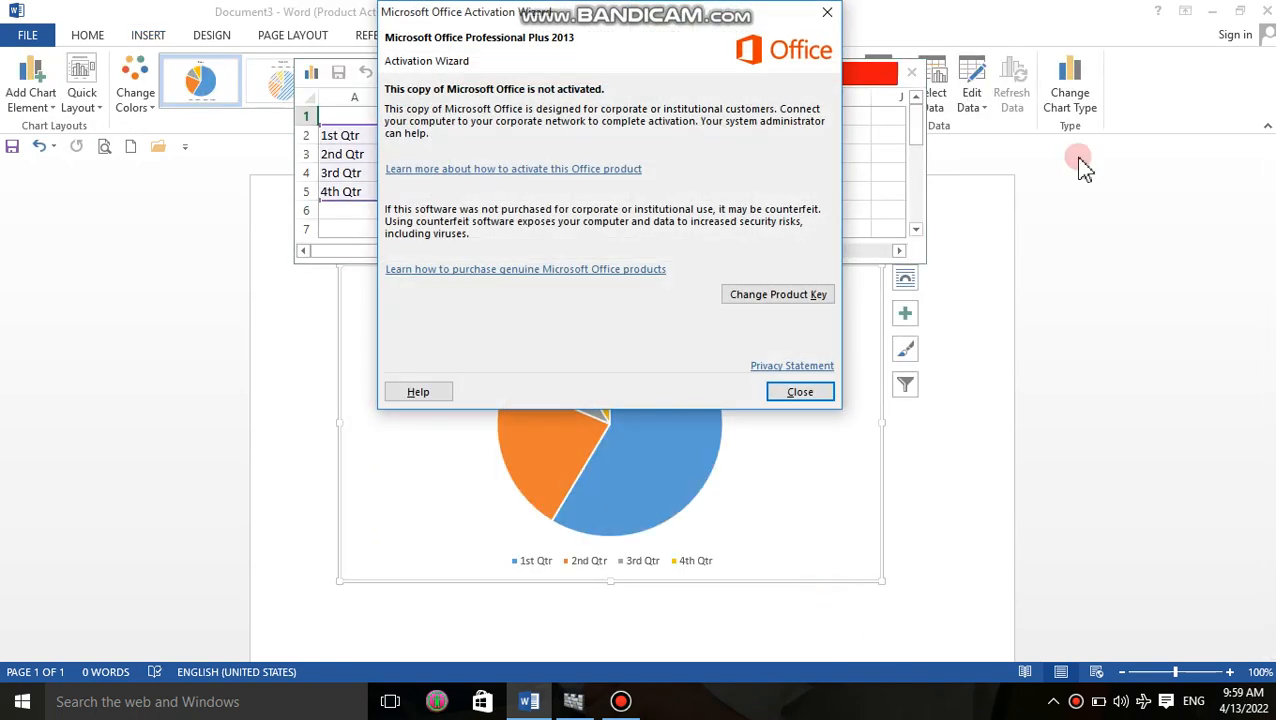
click(827, 12)
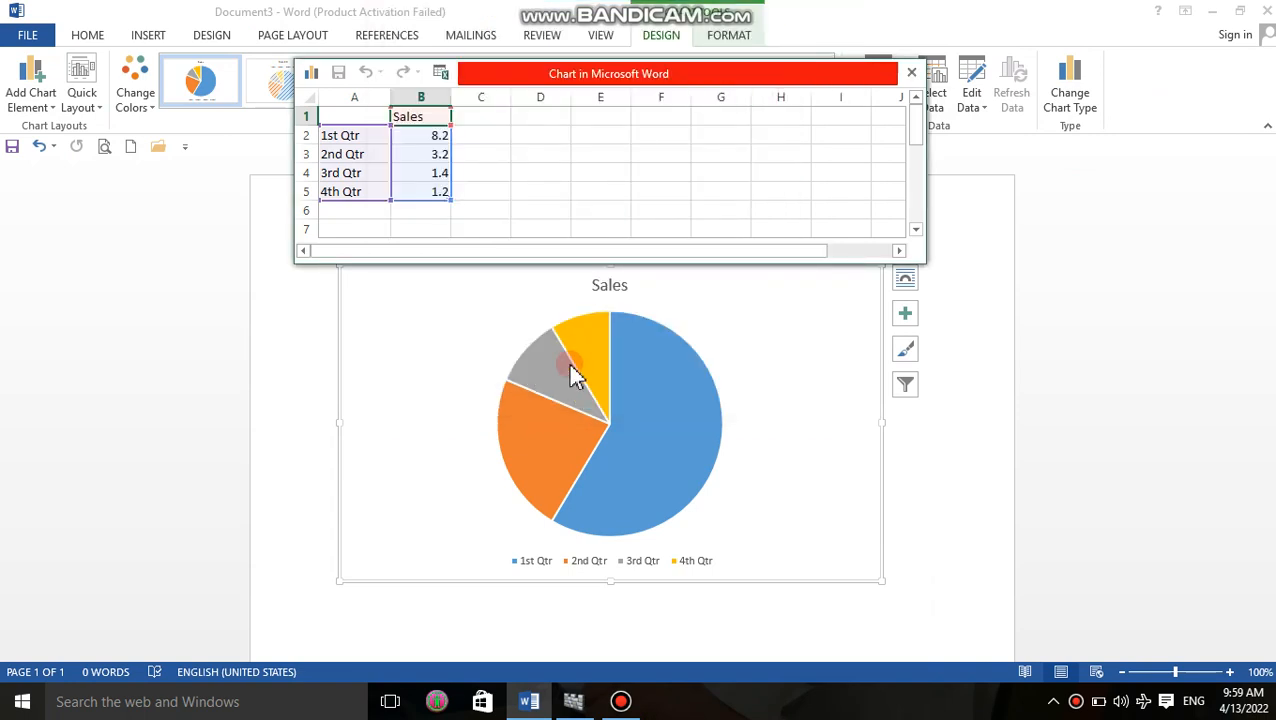
Rename the first category in the chart data as tomato and set its Sales value to 15.
click(425, 136)
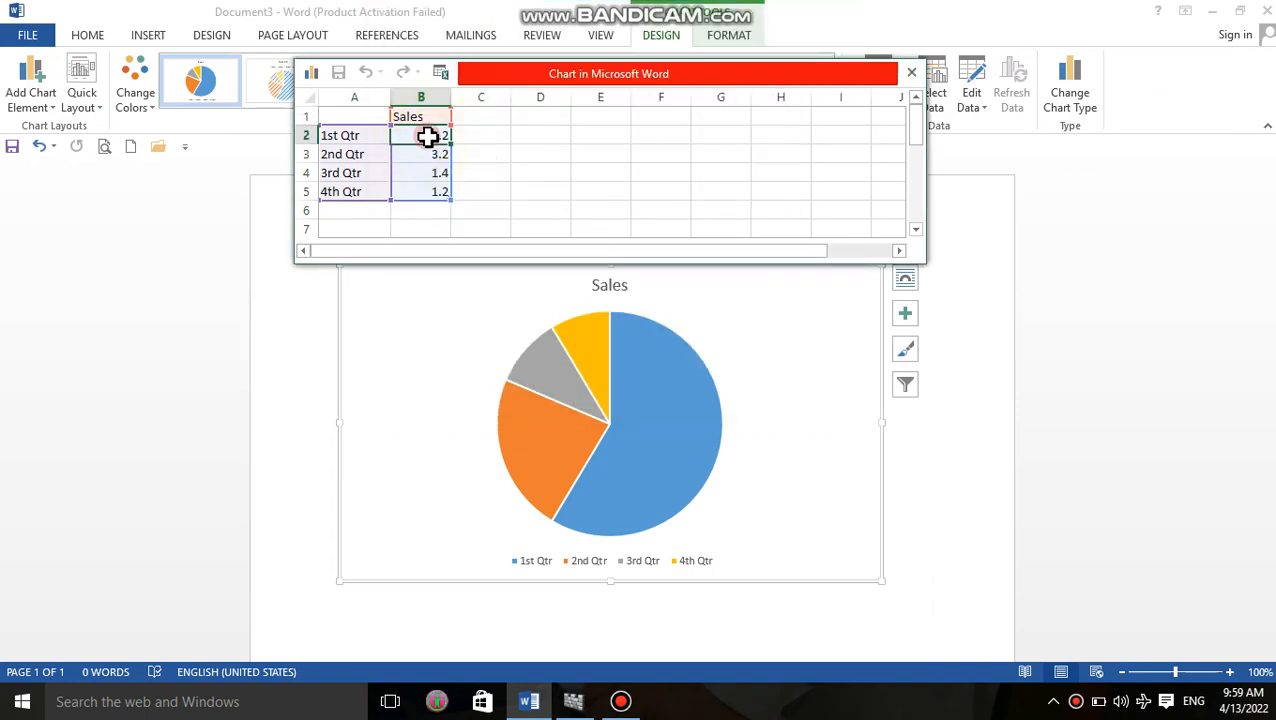
click(338, 137)
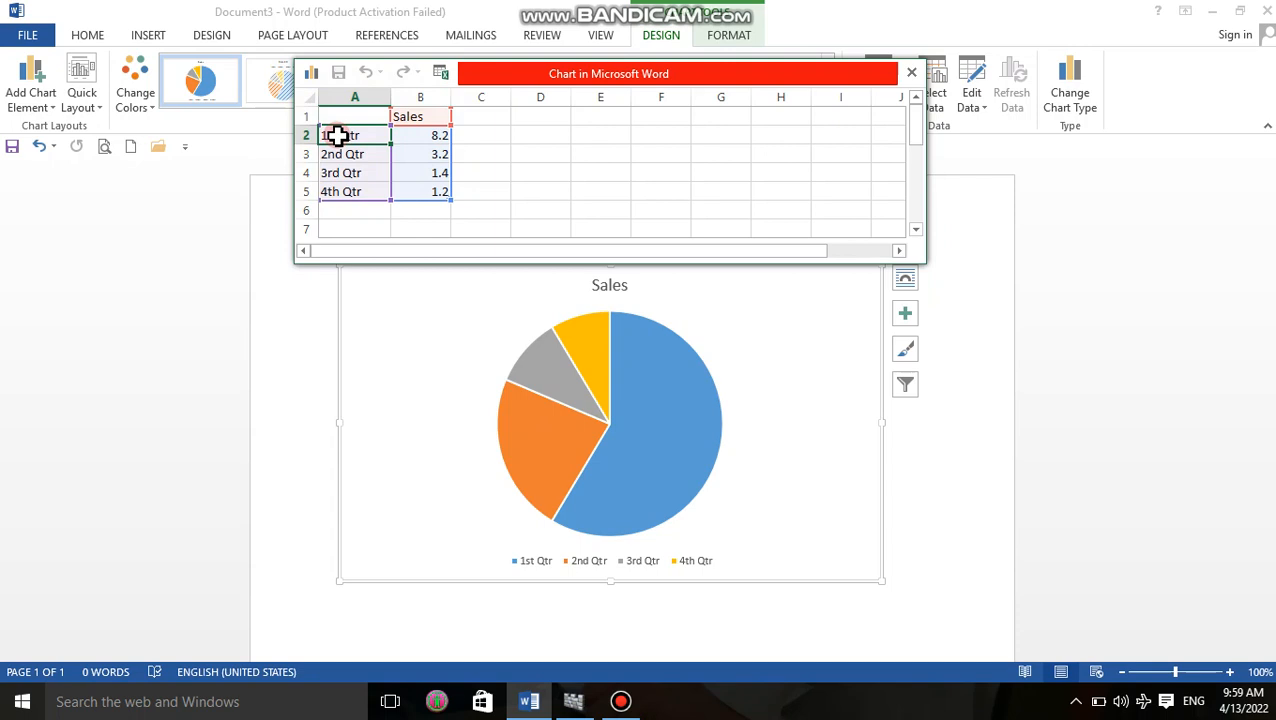
text(tomato)
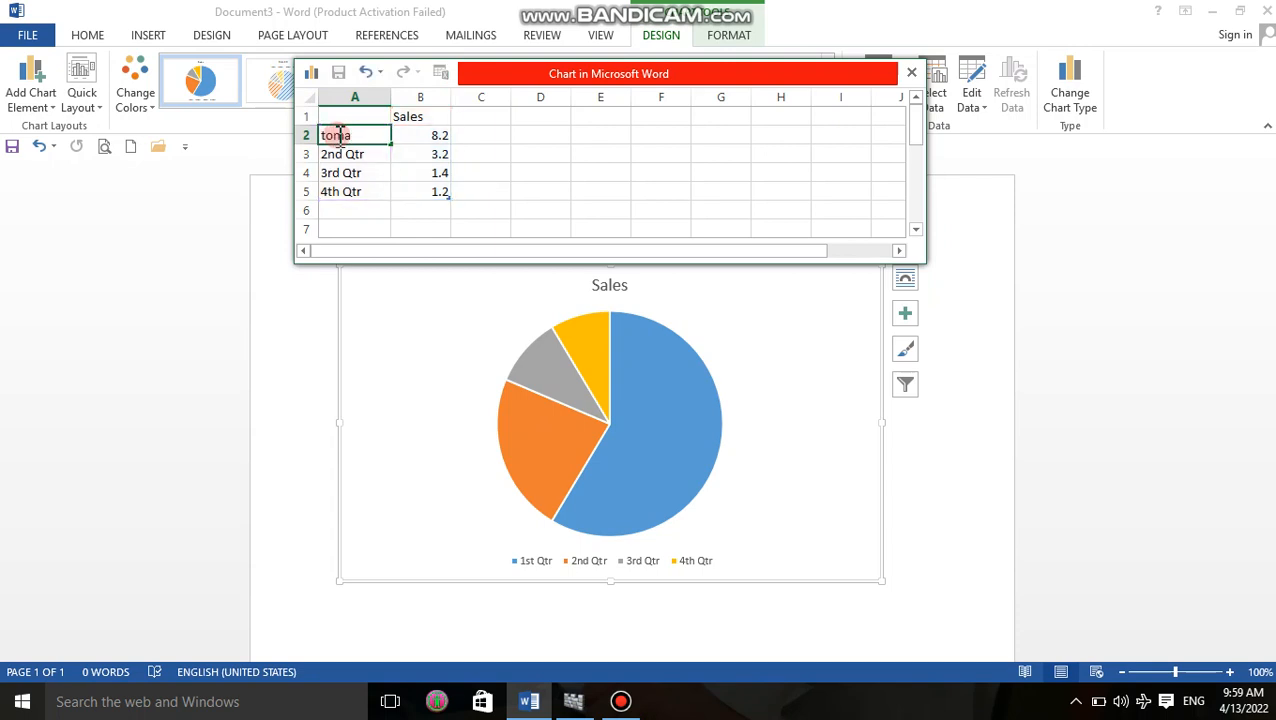
click(416, 137)
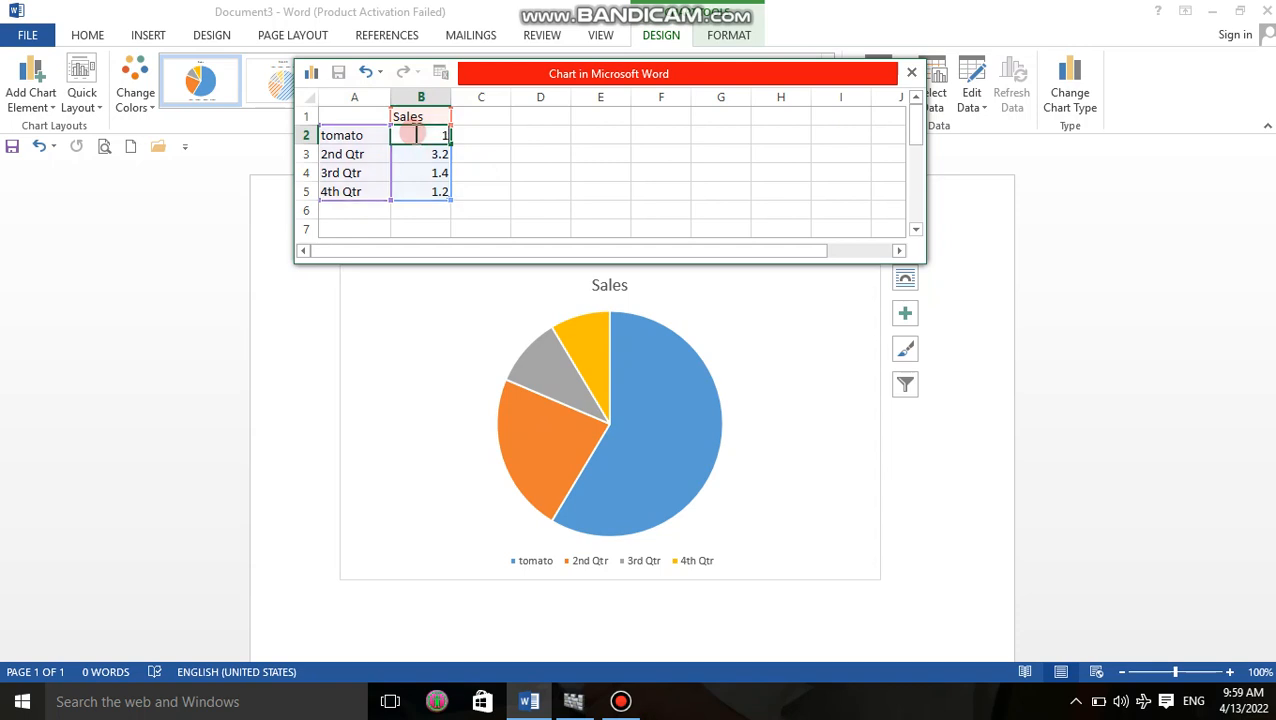
text(15)
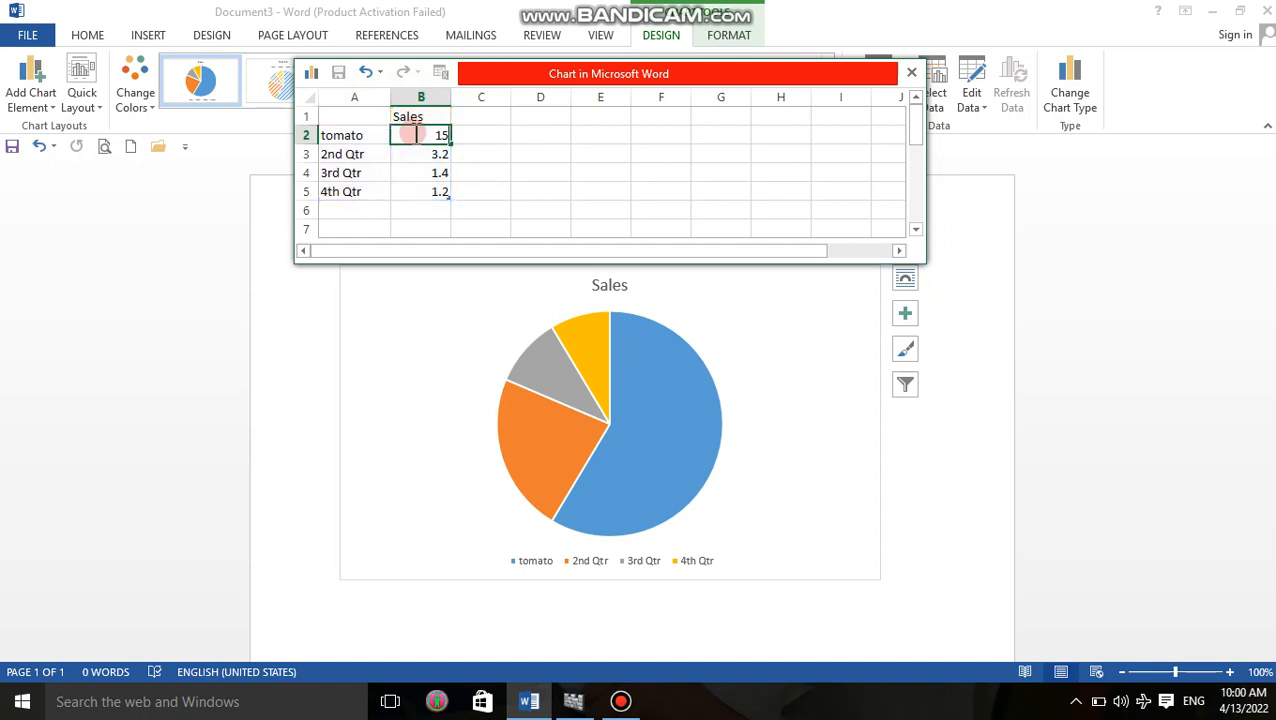
click(488, 157)
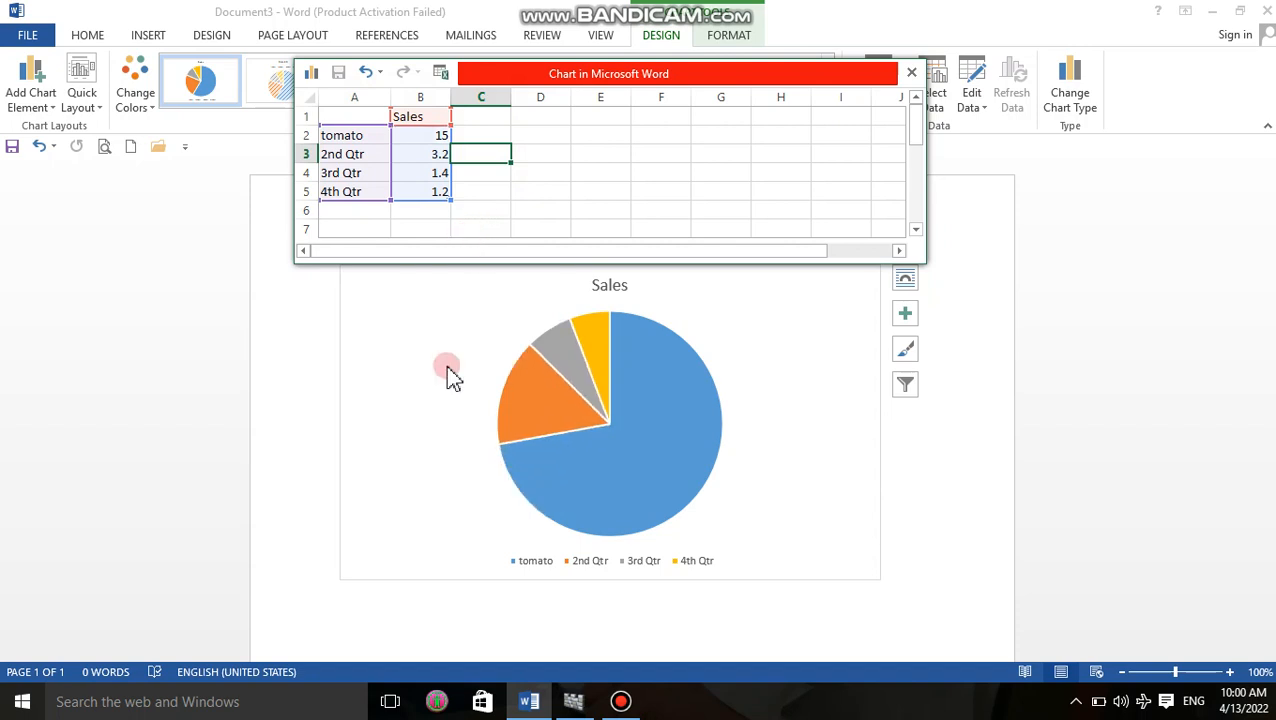
Rename the second category as onion with a Sales value of 8, and close the chart data sheet.
click(343, 155)
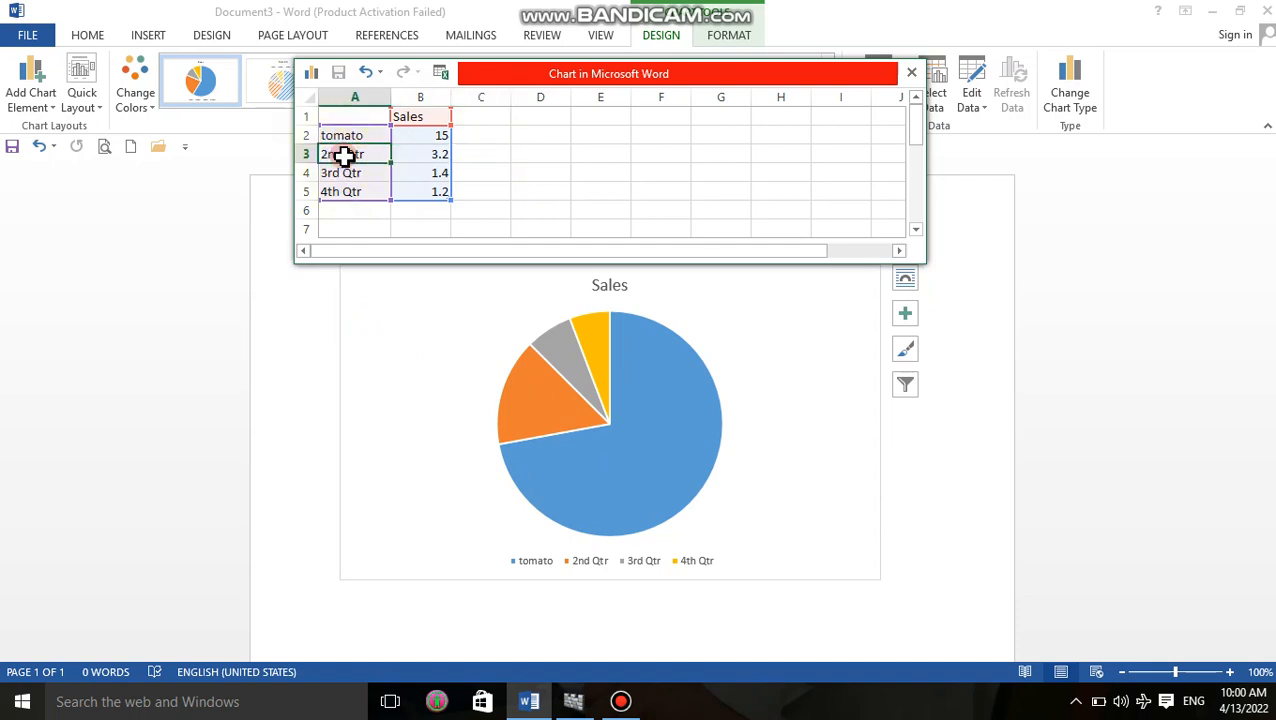
text(onion)
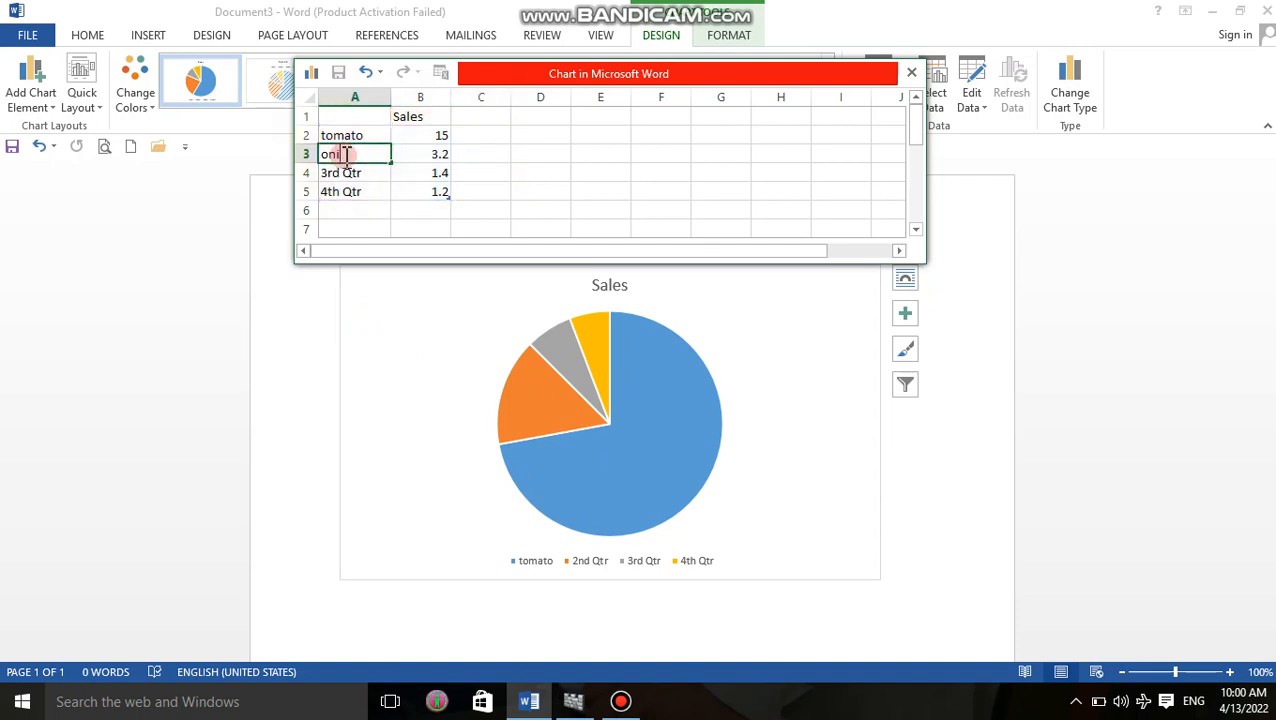
click(418, 156)
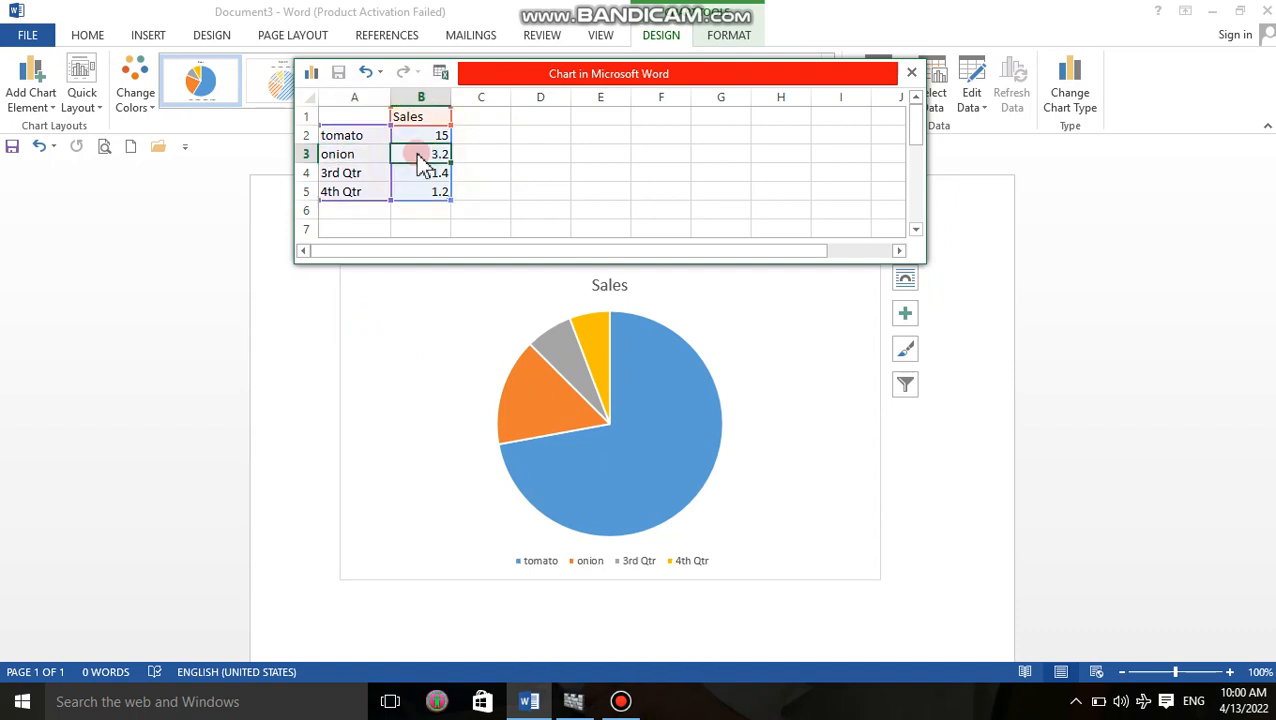
text(8)
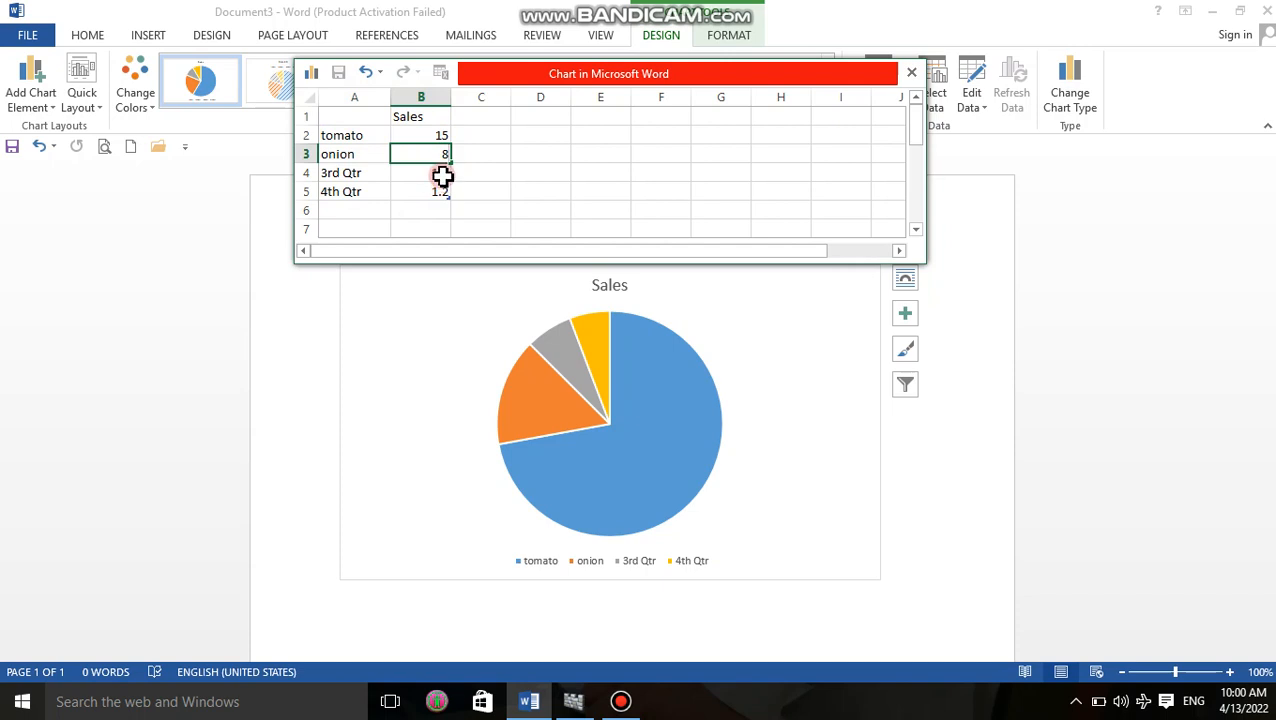
click(441, 174)
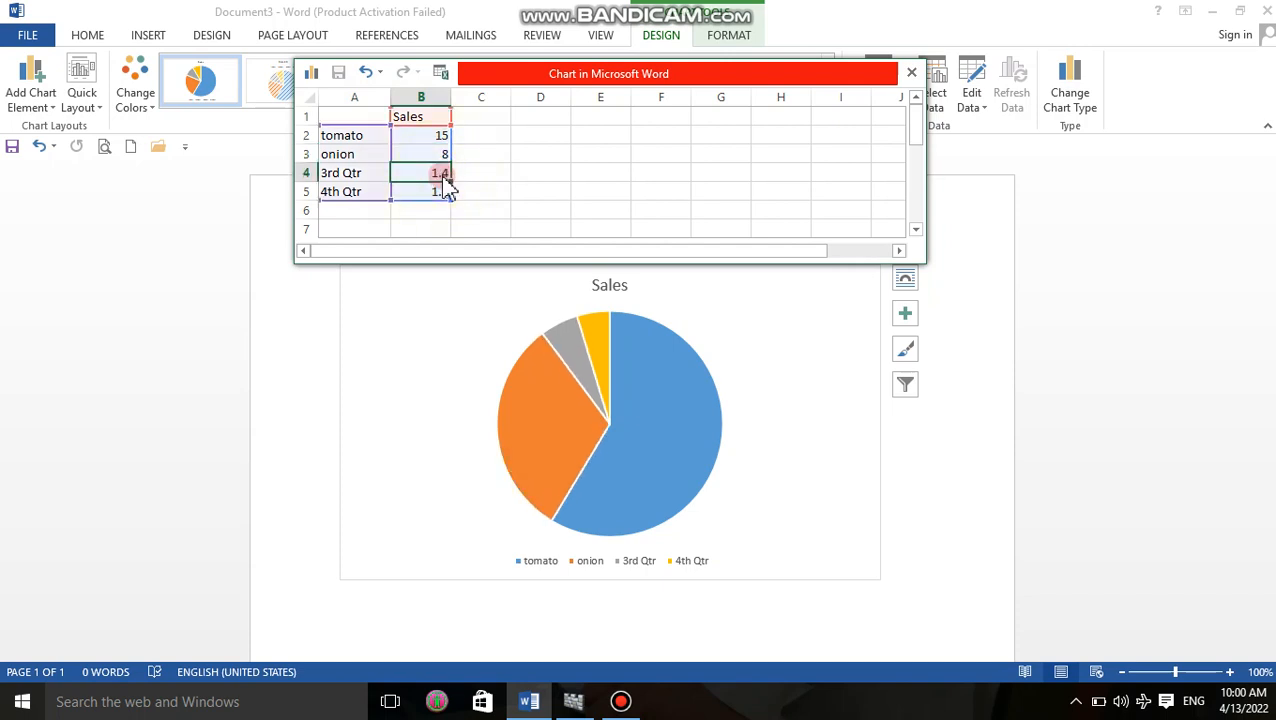
click(911, 72)
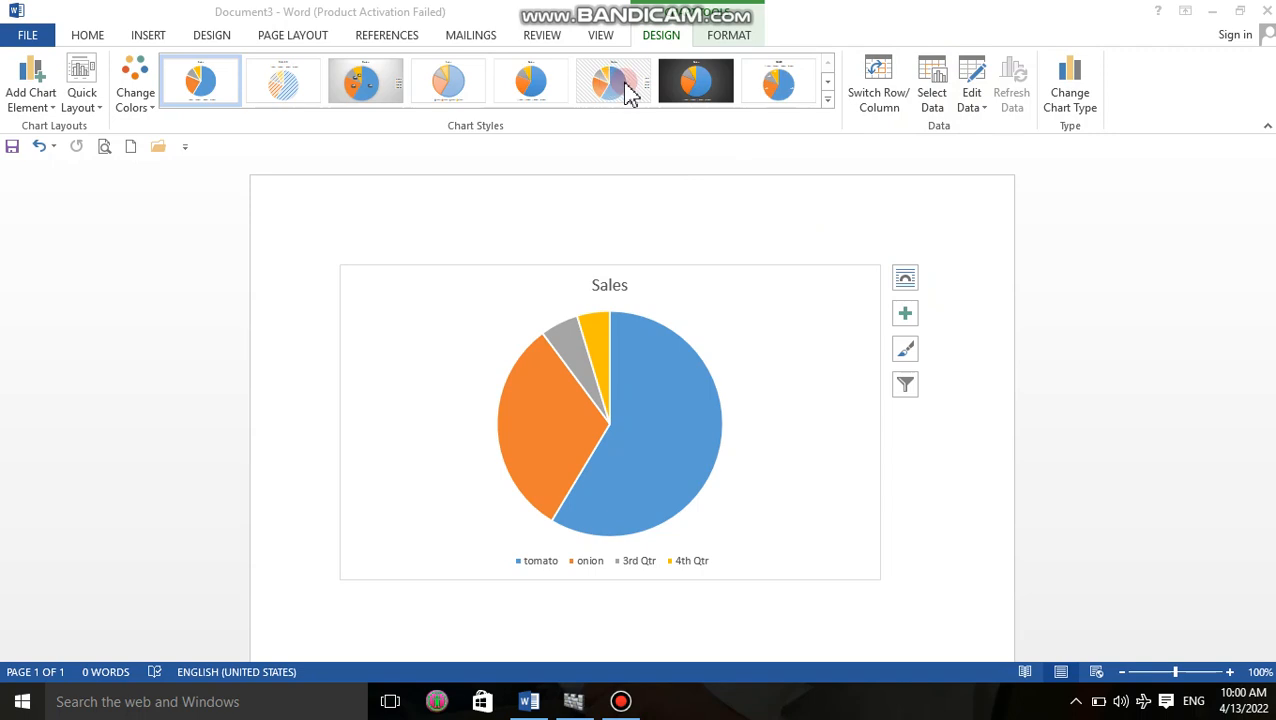
Apply the chart style with an uppercase title, a legend above the pie and percentage labels on the slices.
click(777, 95)
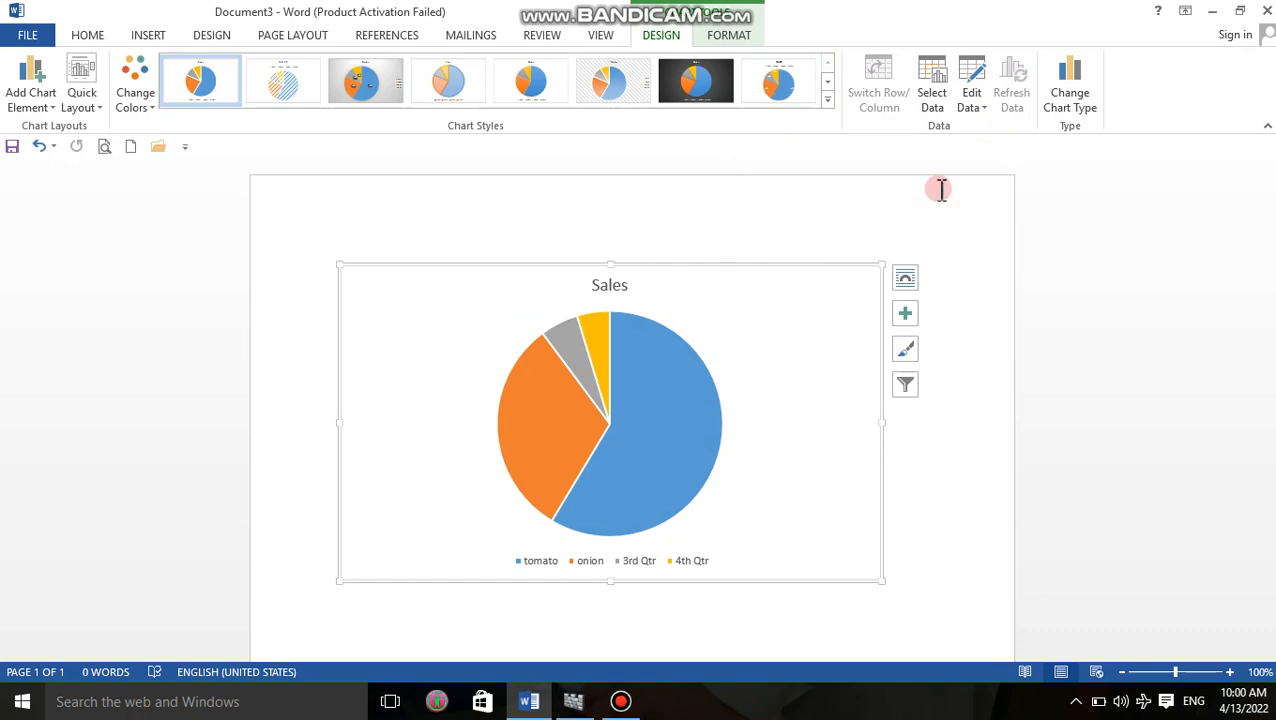
click(779, 87)
click(714, 37)
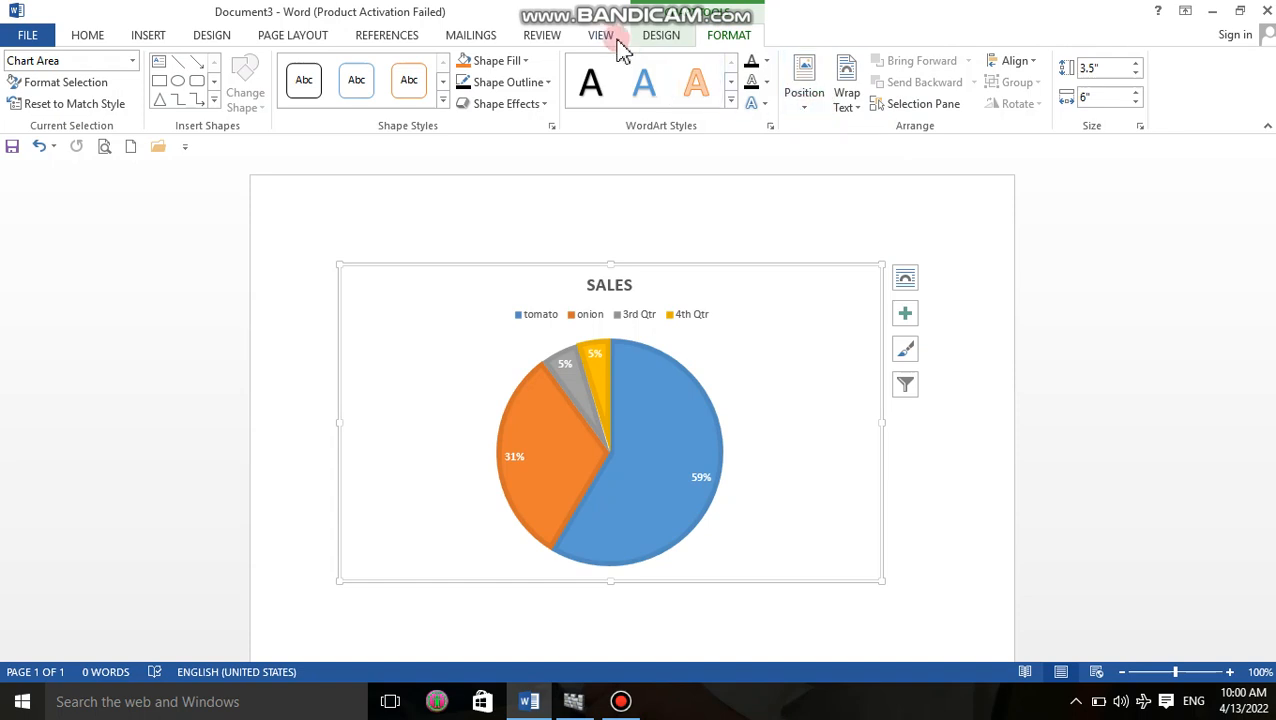
Exclude the 3rd Qtr and 4th Qtr categories from the pie chart's data source and close the data sheet.
click(655, 37)
click(940, 98)
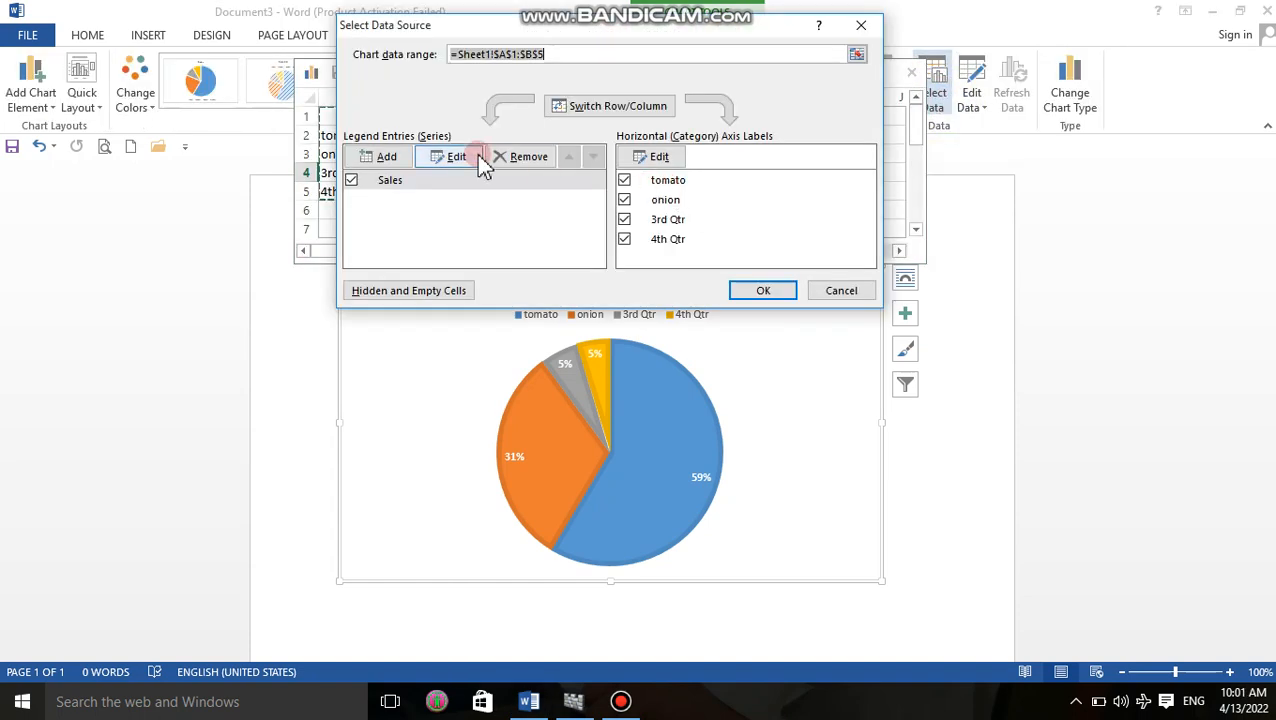
click(352, 182)
click(352, 182)
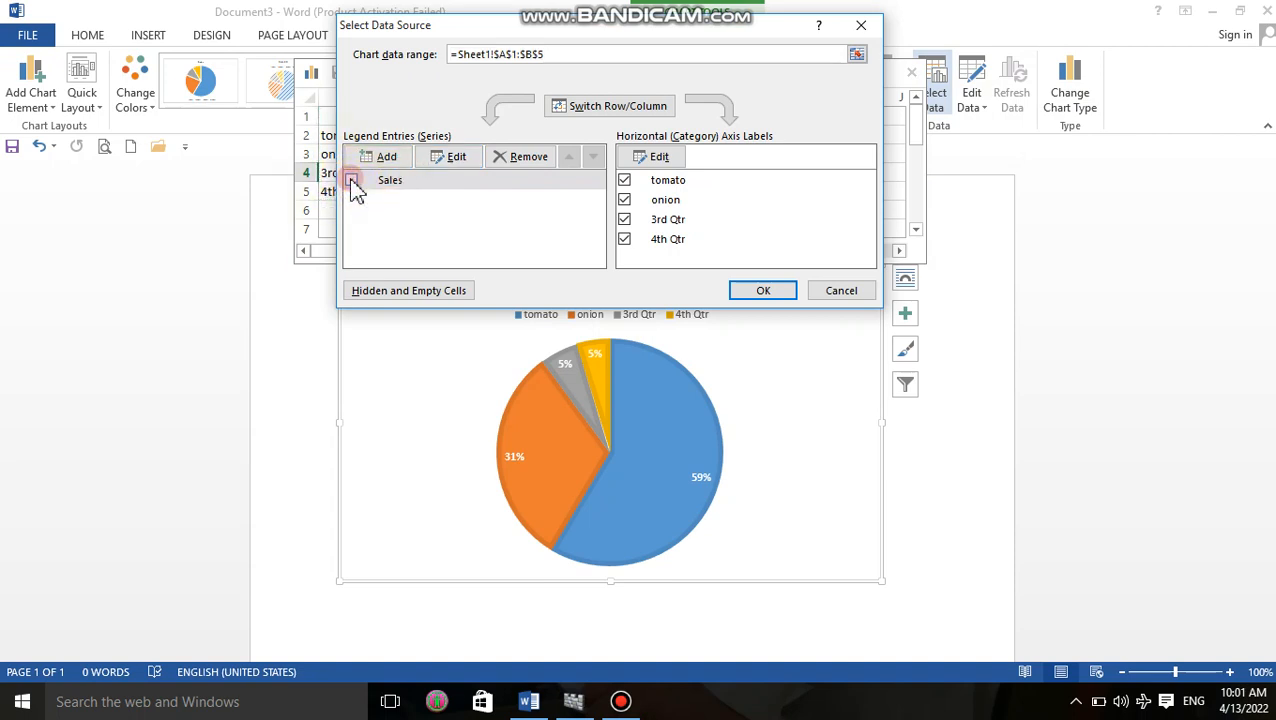
click(624, 220)
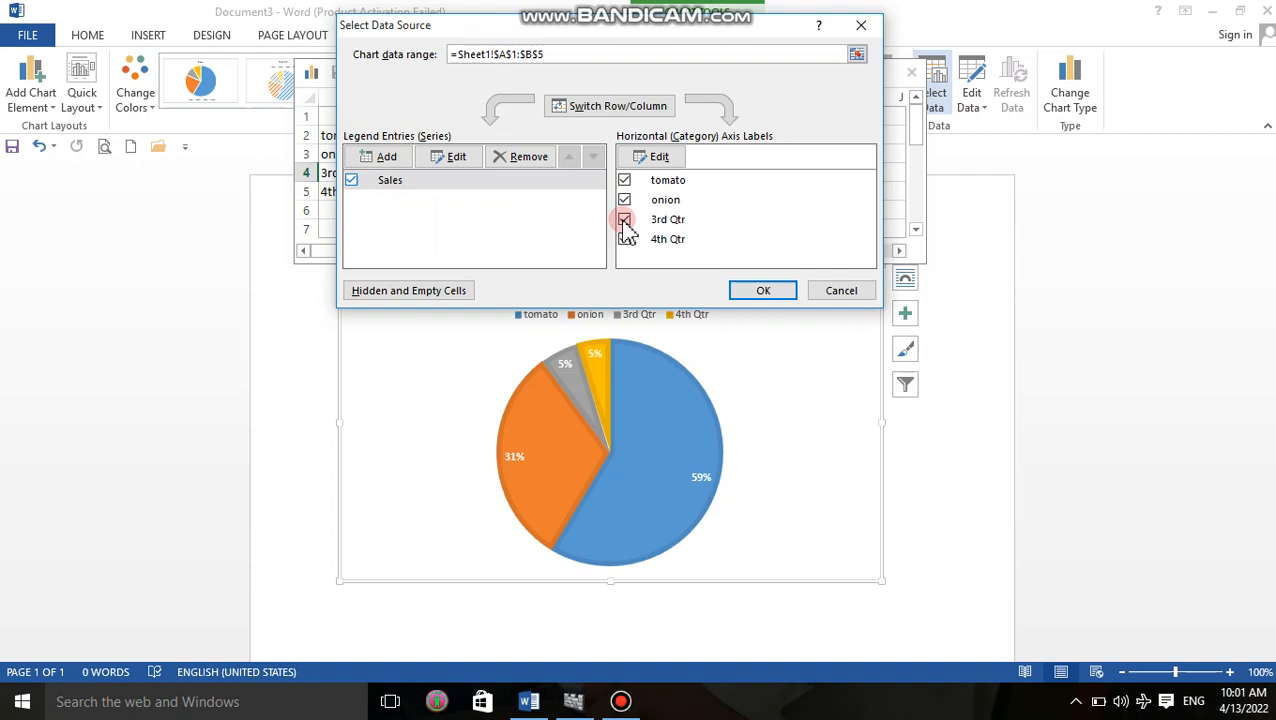
click(624, 239)
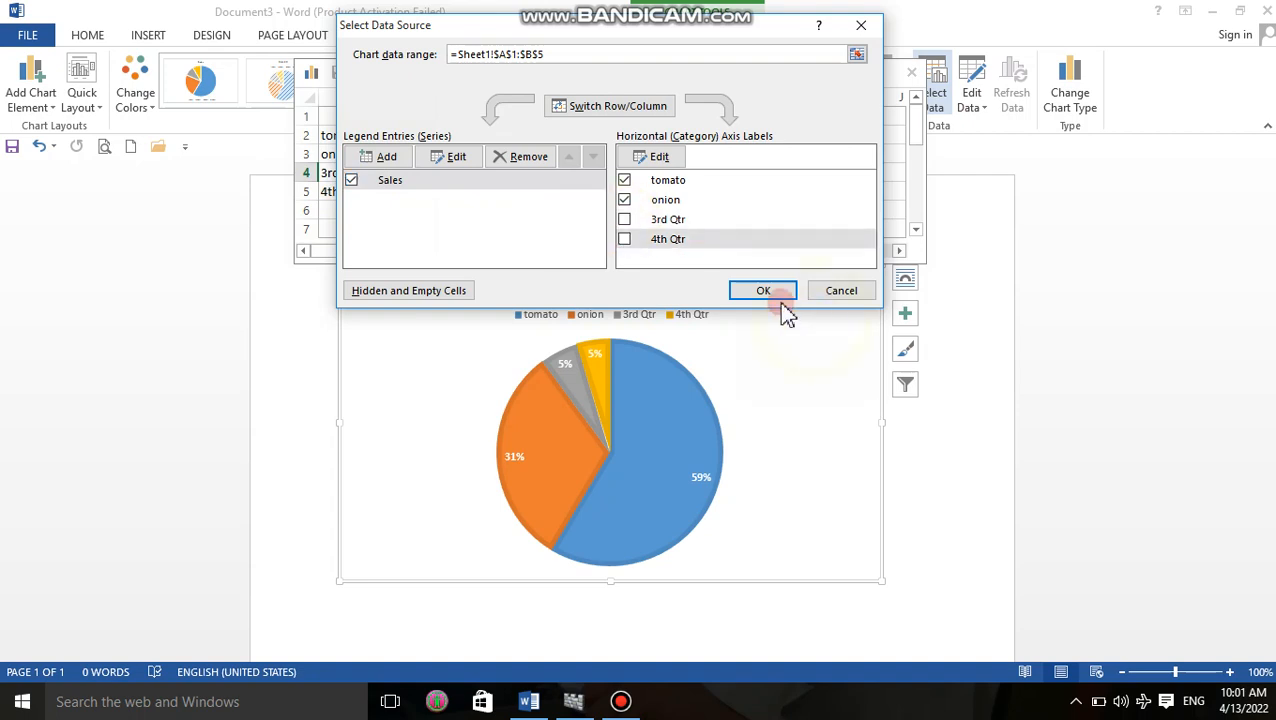
click(765, 290)
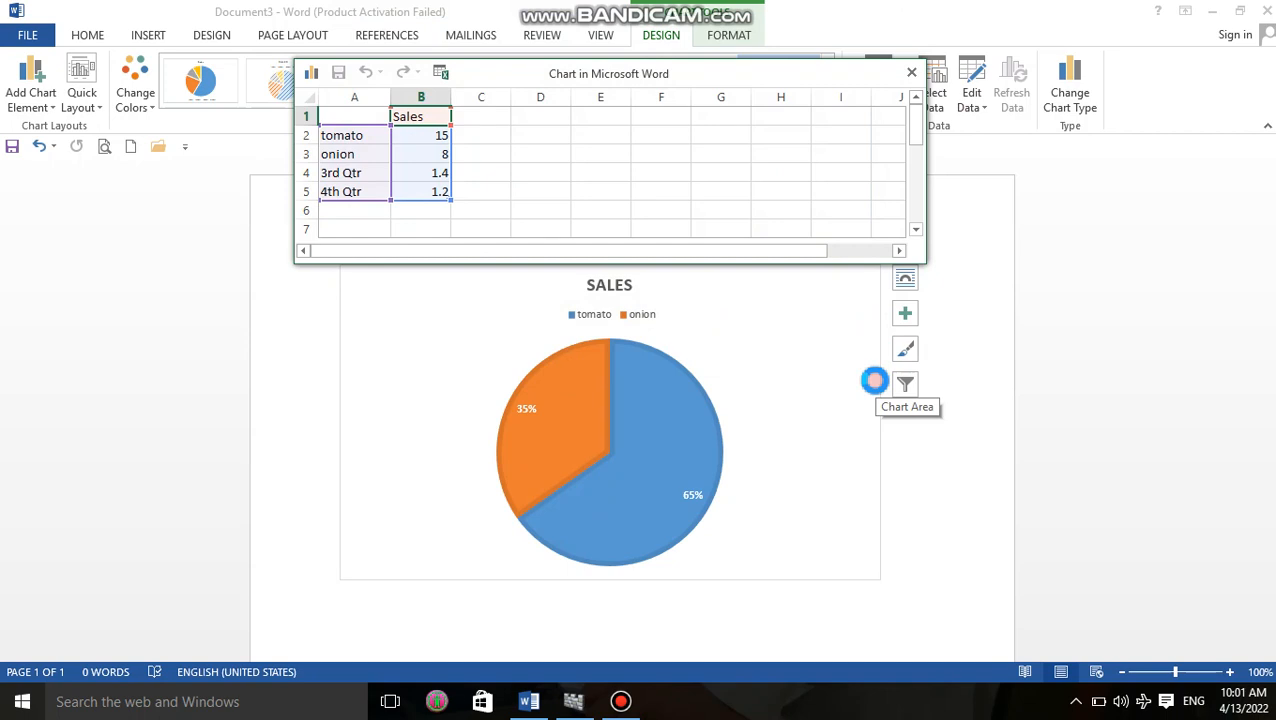
click(911, 72)
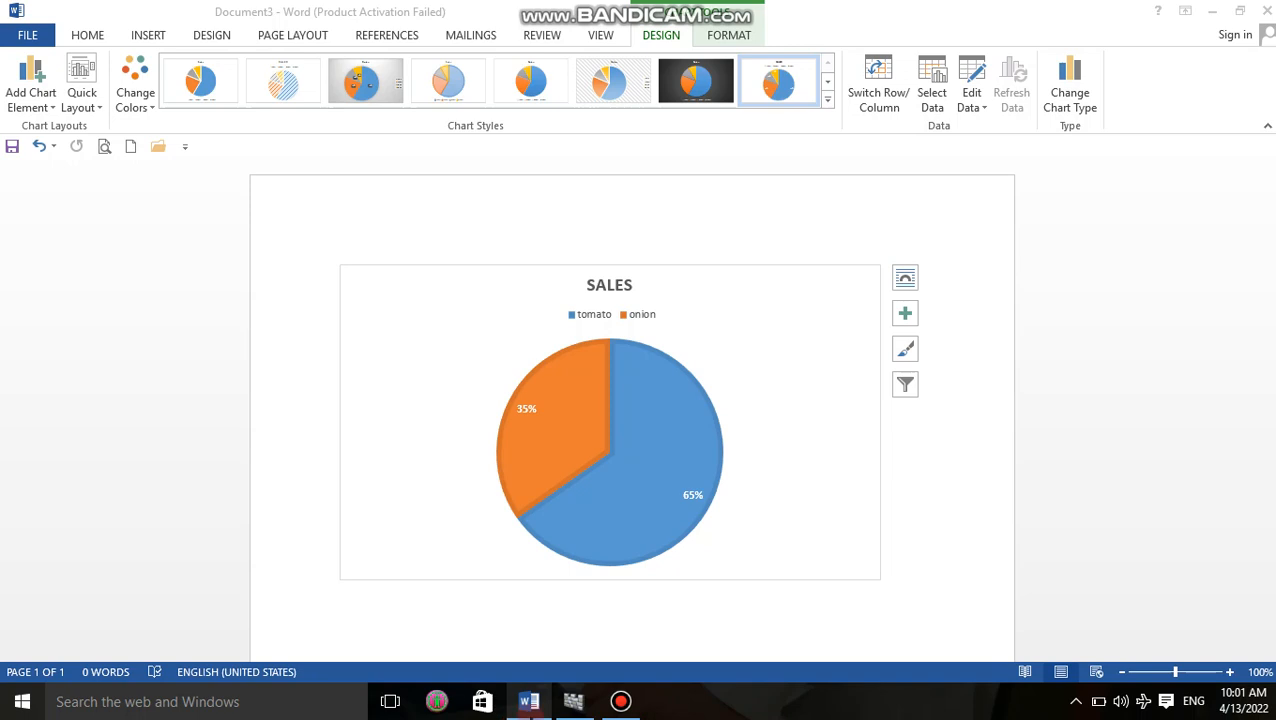
Create a new blank document and insert a clustered column chart, dismissing the Office activation notice.
click(928, 519)
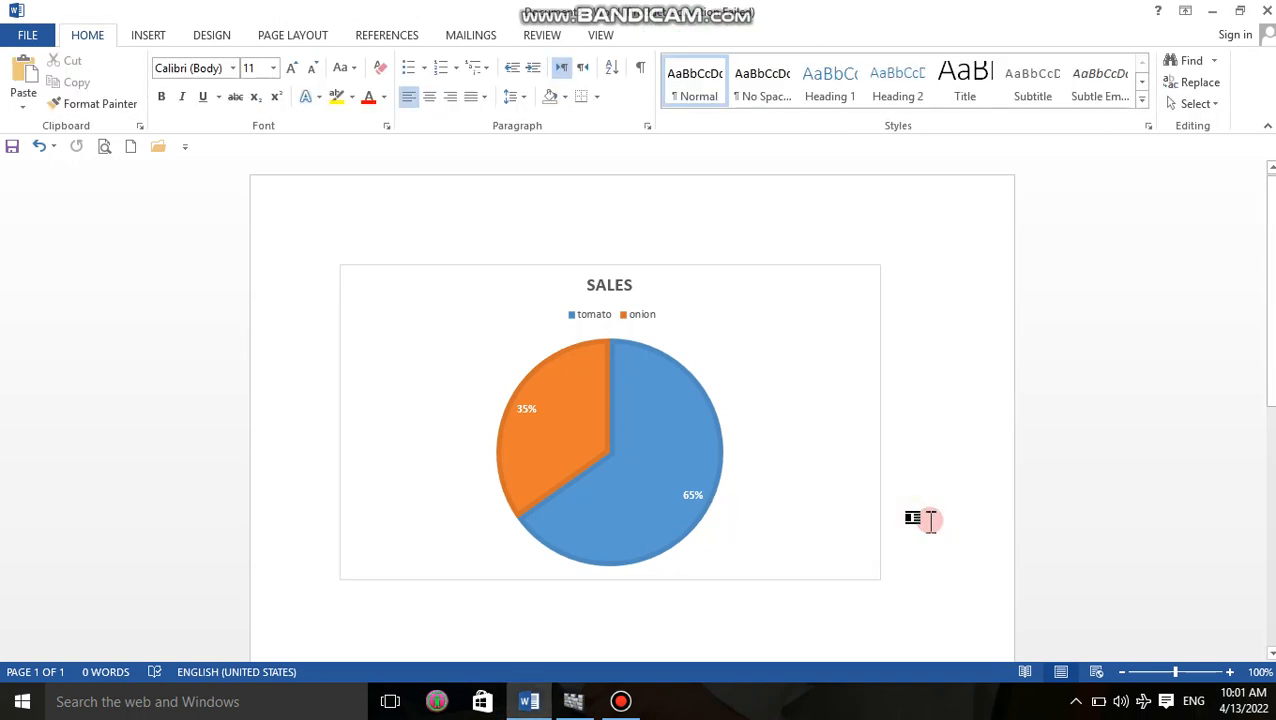
key(ctrl+z)
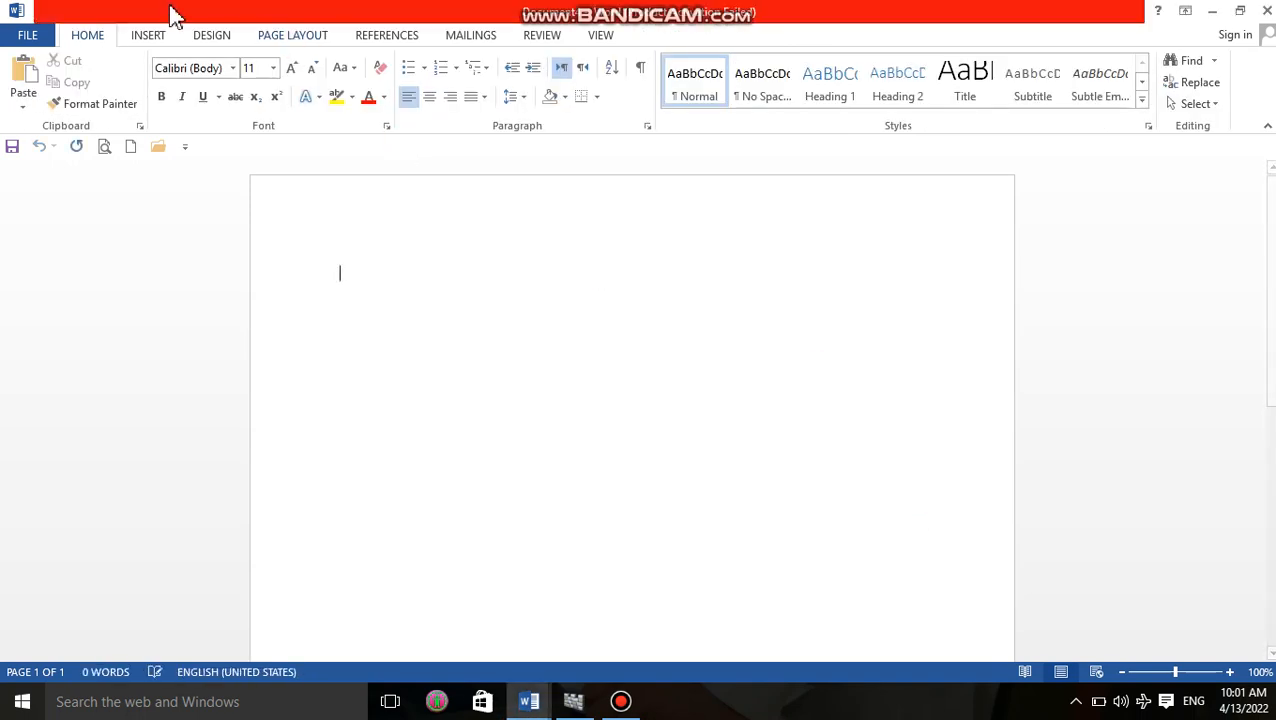
click(145, 35)
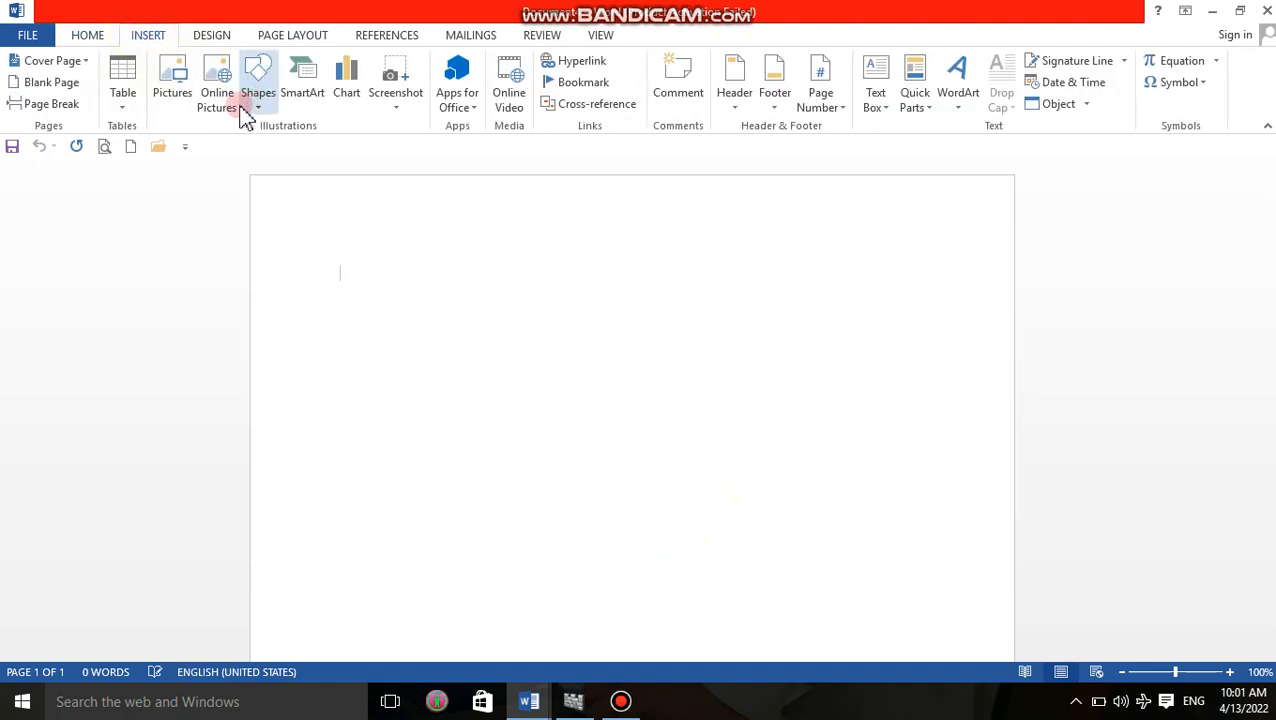
click(349, 100)
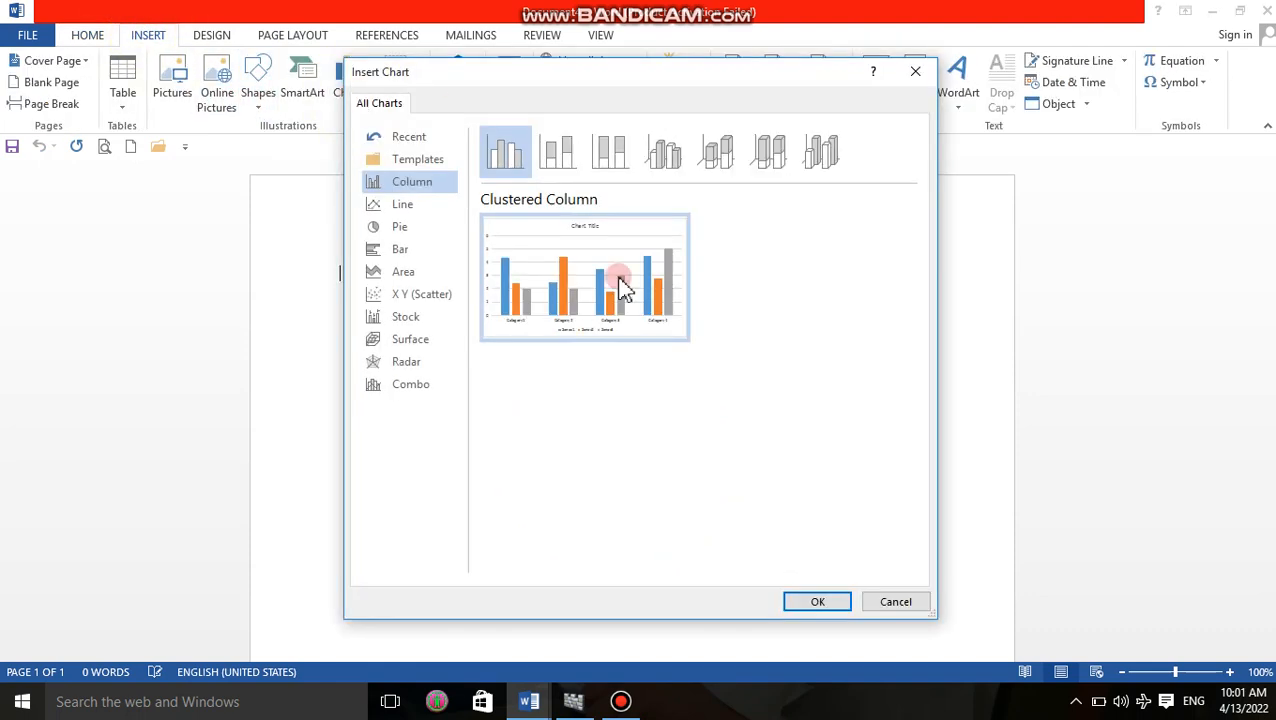
click(816, 601)
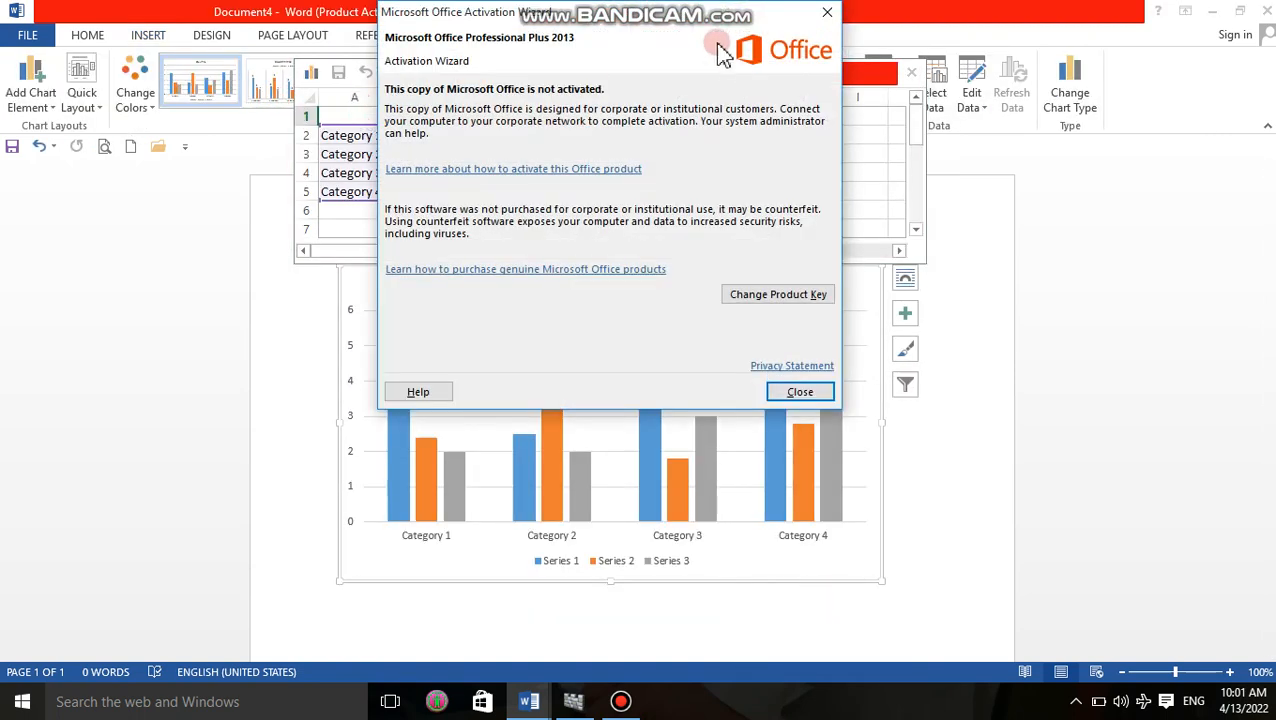
click(830, 14)
Rename the Series 1 header in the column chart's data sheet as population.
click(360, 135)
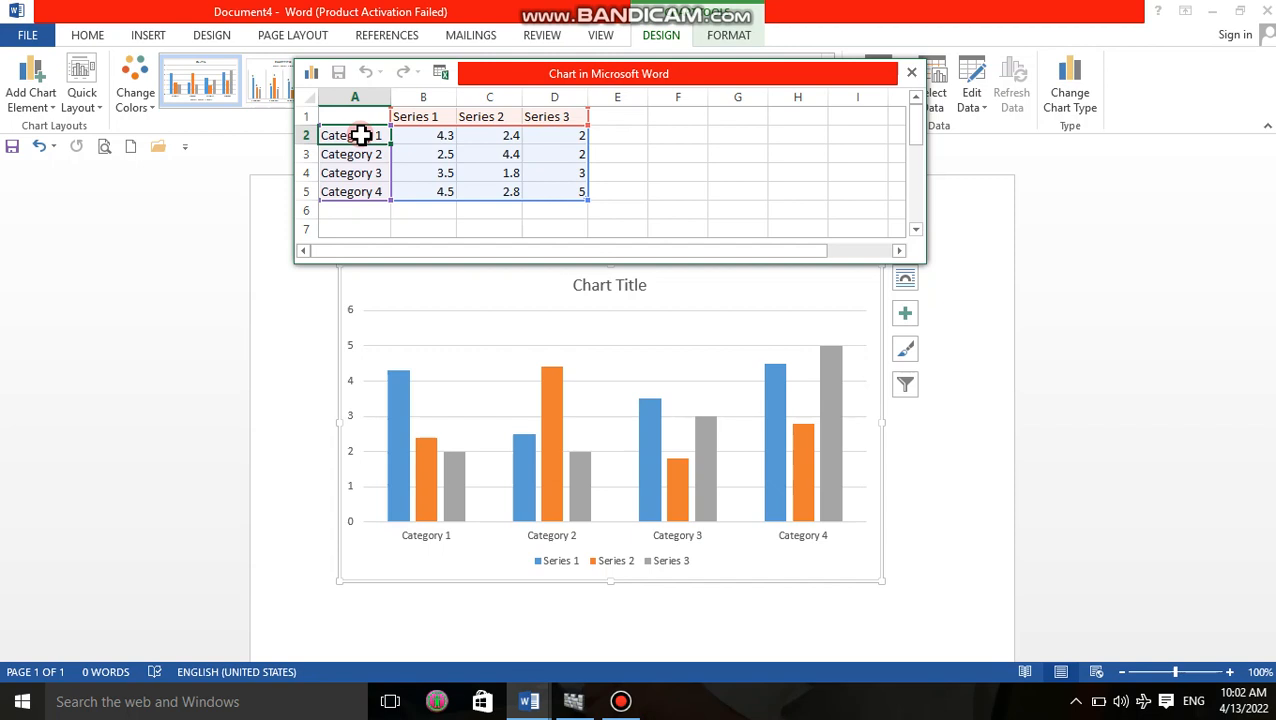
click(415, 118)
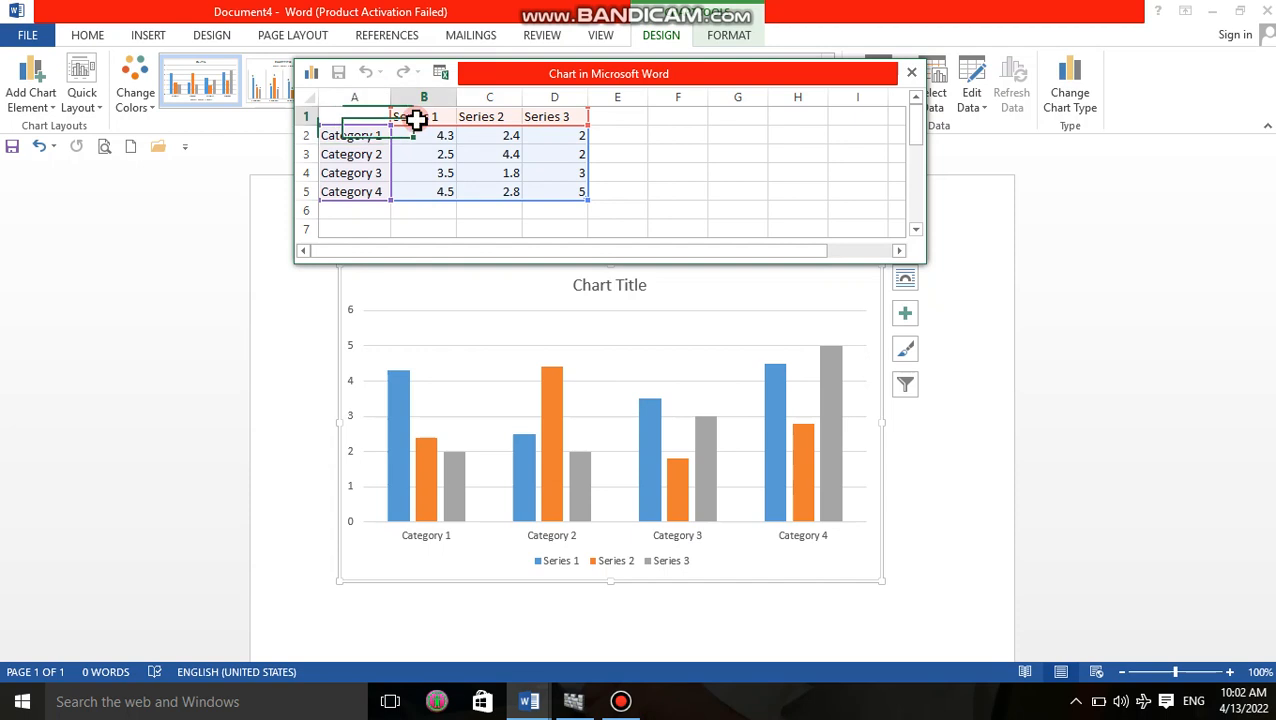
text(billion v)
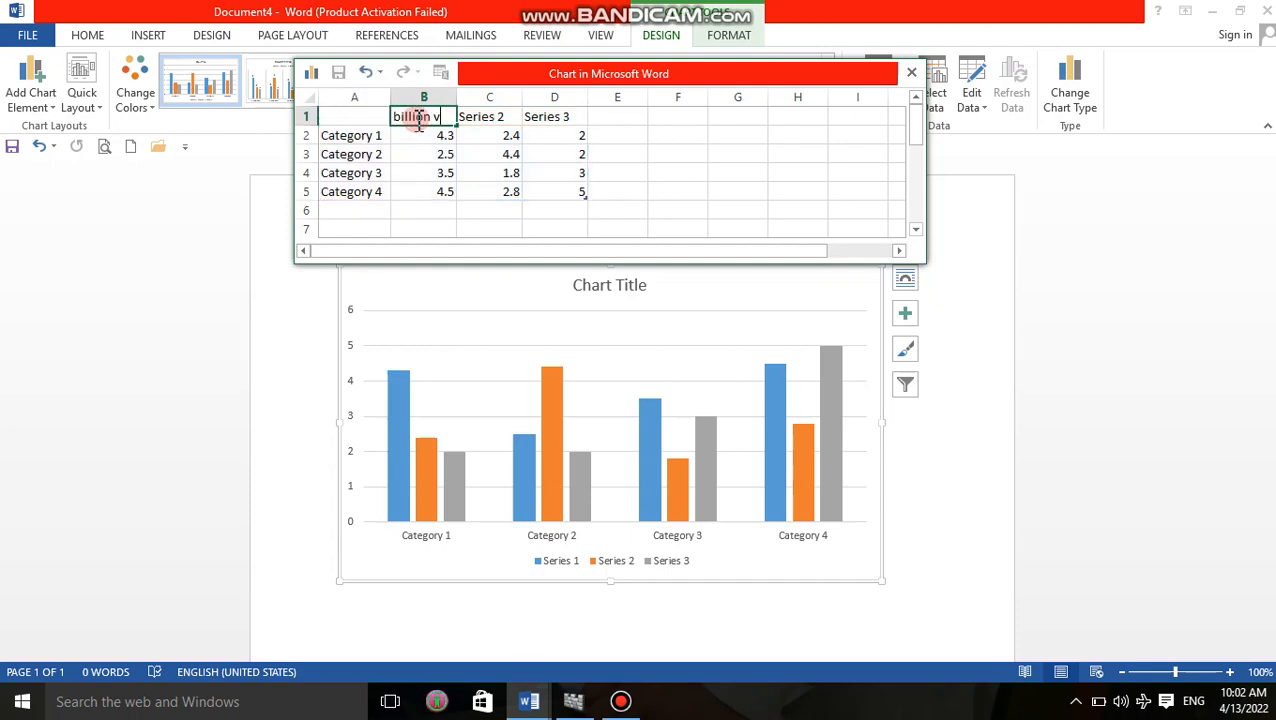
text( d)
key(BackSpace)
key(BackSpace)
key(BackSpace)
key(BackSpace)
key(BackSpace)
key(BackSpace)
key(BackSpace)
text(populatii)
key(BackSpace)
key(BackSpace)
key(BackSpace)
key(BackSpace)
key(BackSpace)
key(BackSpace)
key(BackSpace)
key(BackSpace)
key(BackSpace)
text(population of)
key(BackSpace)
key(BackSpace)
key(BackSpace)
Rename the Category 1 row in the column chart's data sheet as India.
click(376, 140)
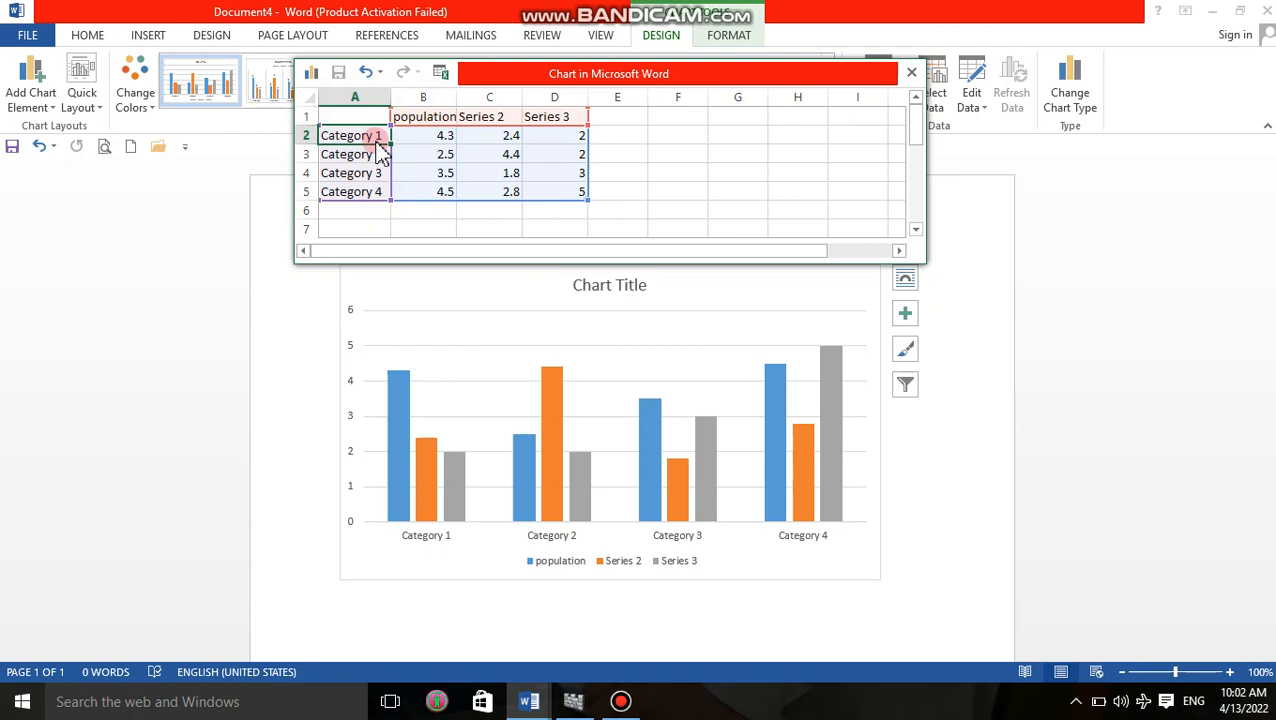
text(IN)
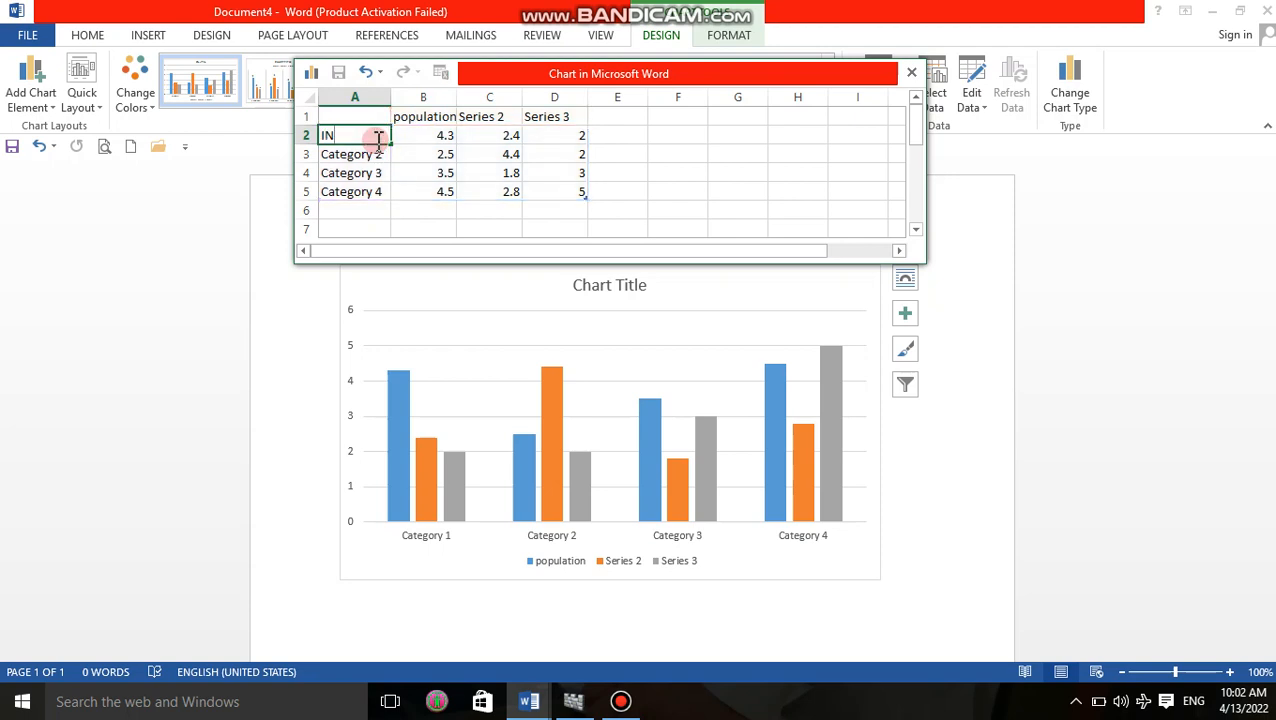
key(BackSpace)
text(dia)
key(BackSpace)
key(BackSpace)
key(BackSpace)
text(ndia)
key(Return)
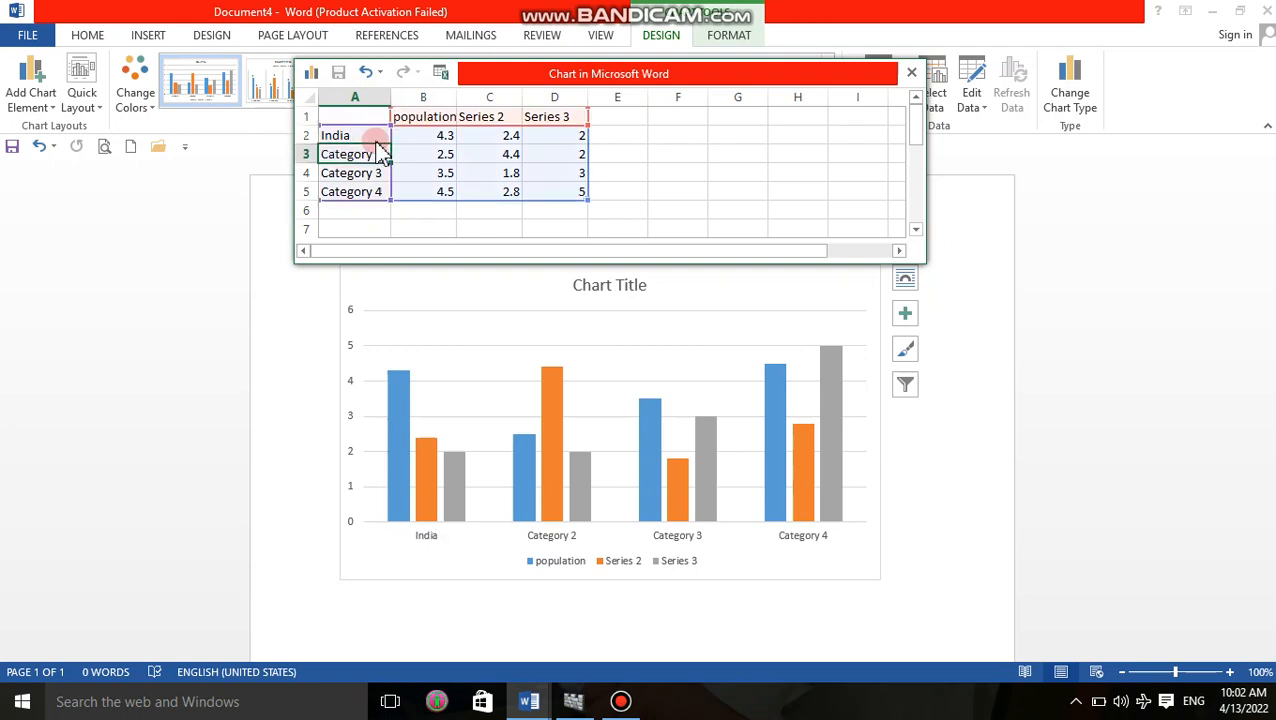
Rename the Category 2 row in the column chart's data sheet as Pakistan.
text(PAkis)
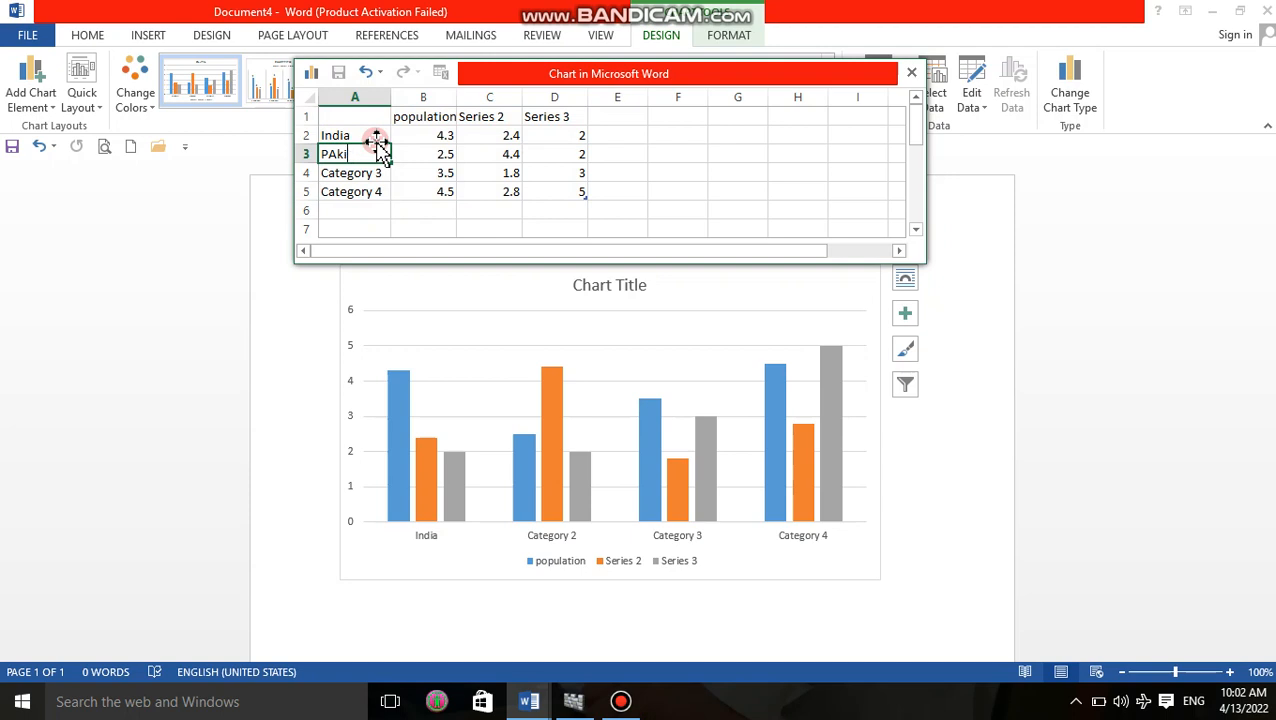
key(BackSpace)
key(BackSpace)
key(BackSpace)
text(akistan)
key(Return)
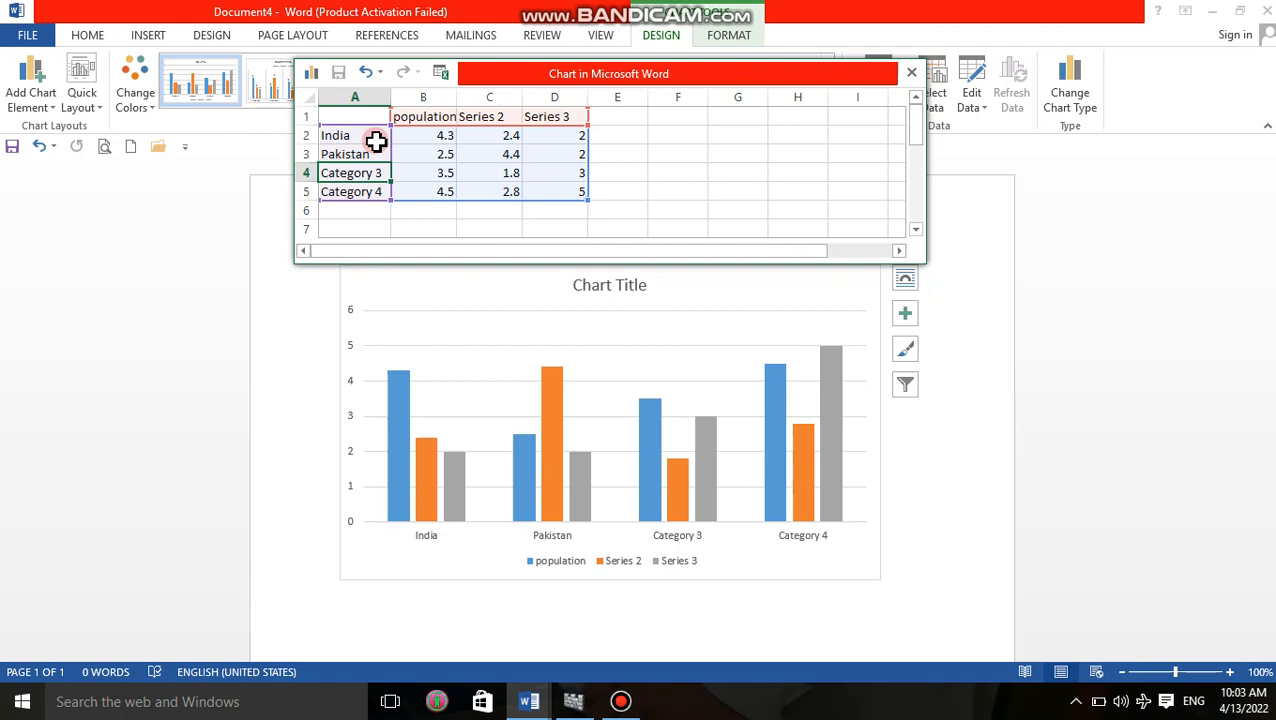
text(a)
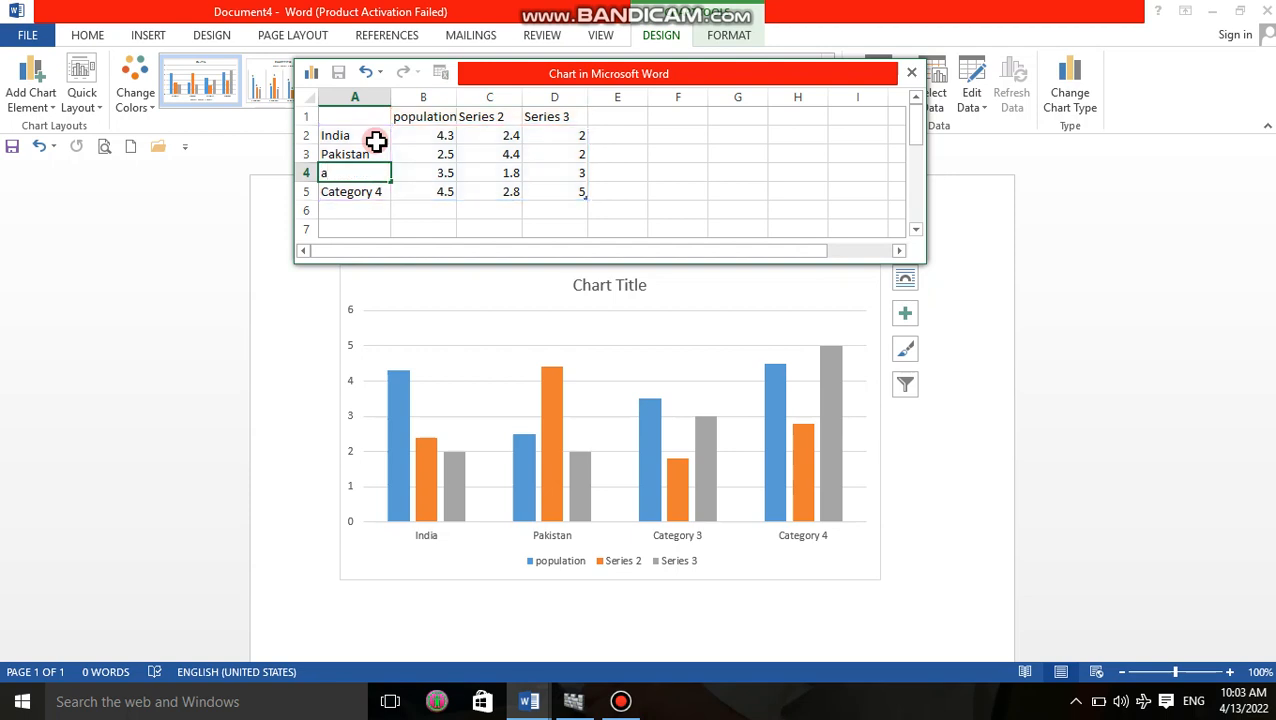
Rename the Category 3 row in the column chart's data sheet as Afghanistan.
key(BackSpace)
text(a)
key(BackSpace)
text(Afghanistan)
key(Return)
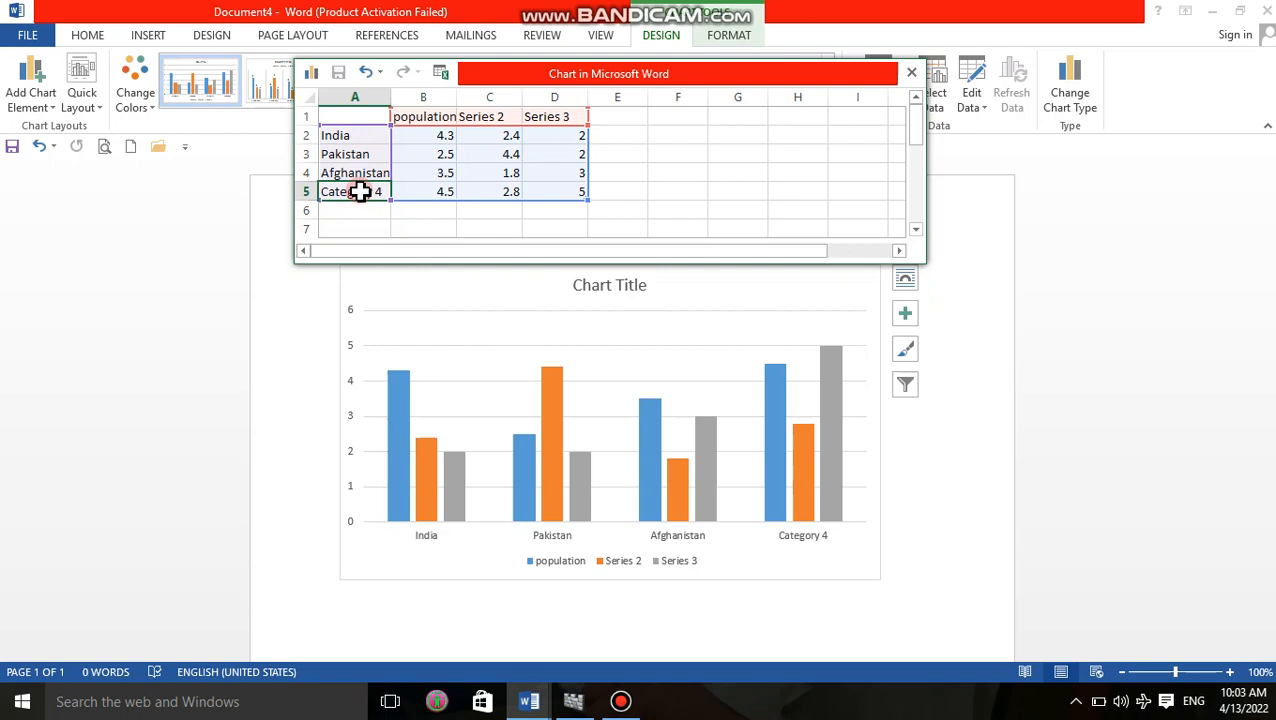
Rename the Category 4 row in the column chart's data sheet as saudi.
text(sa)
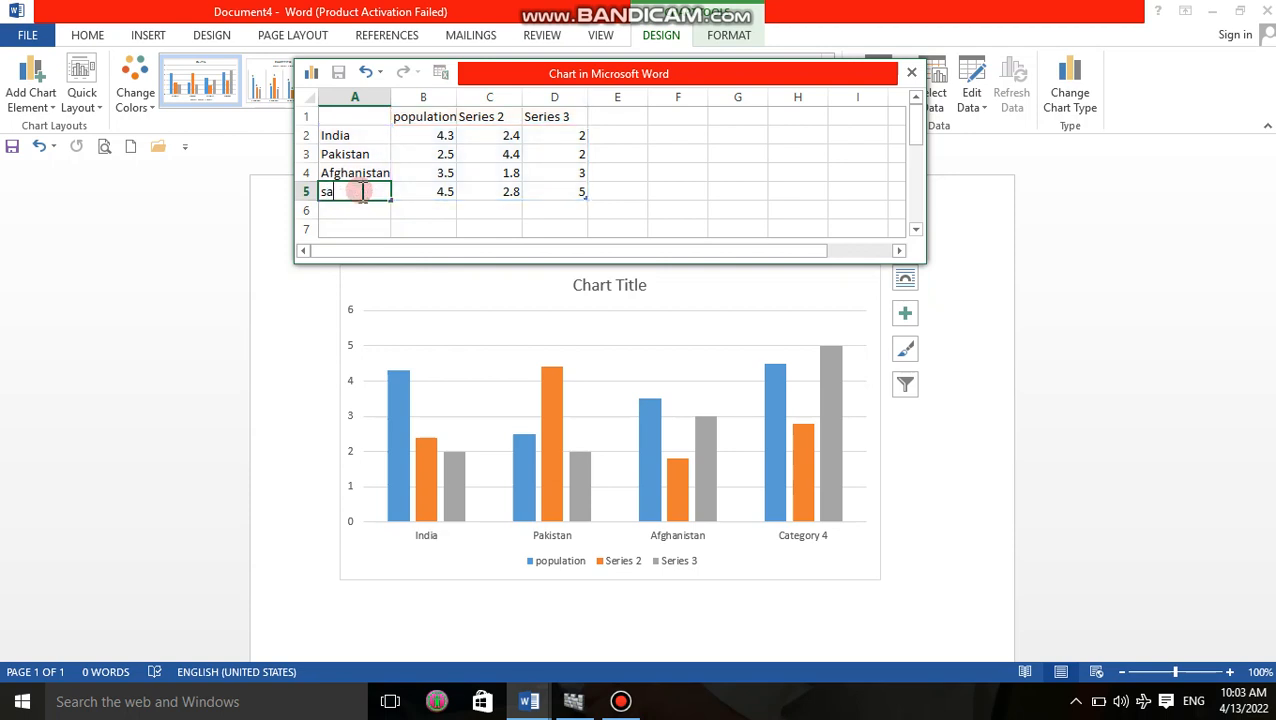
text(ufi)
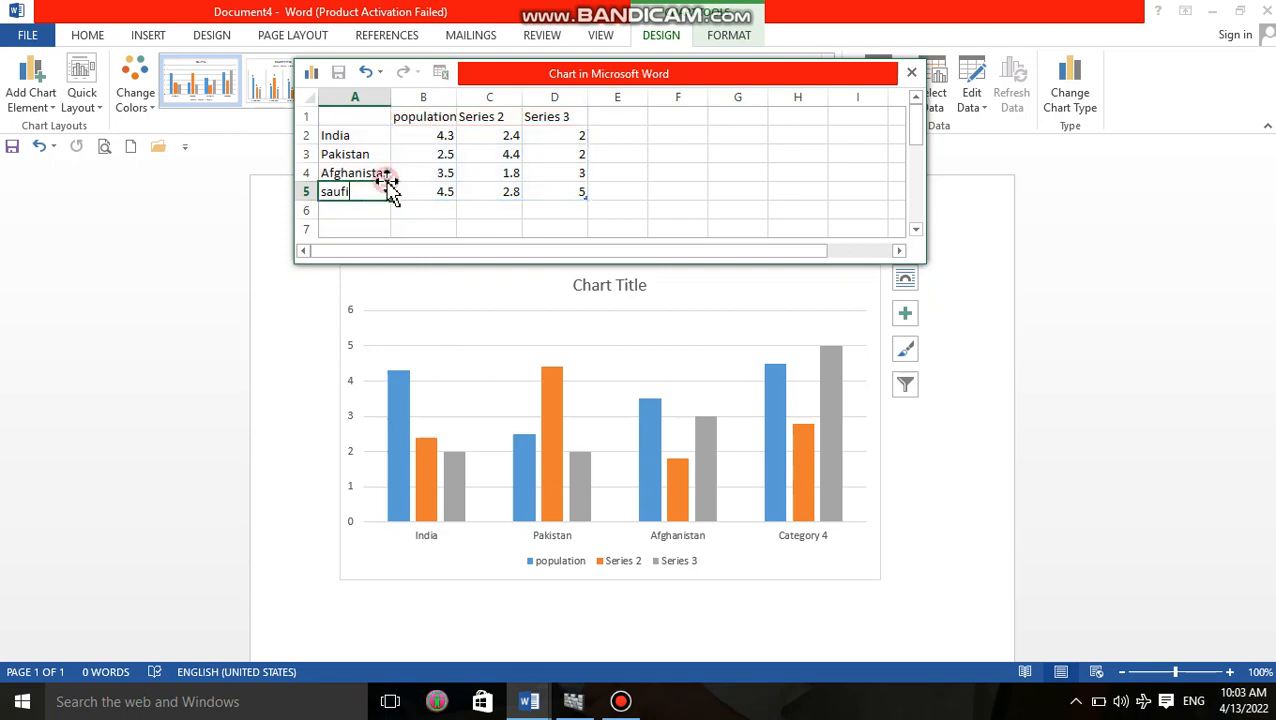
key(BackSpace)
key(BackSpace)
text(di)
Set the population values in the data sheet to 14000 for India and 10000 for Pakistan.
click(423, 137)
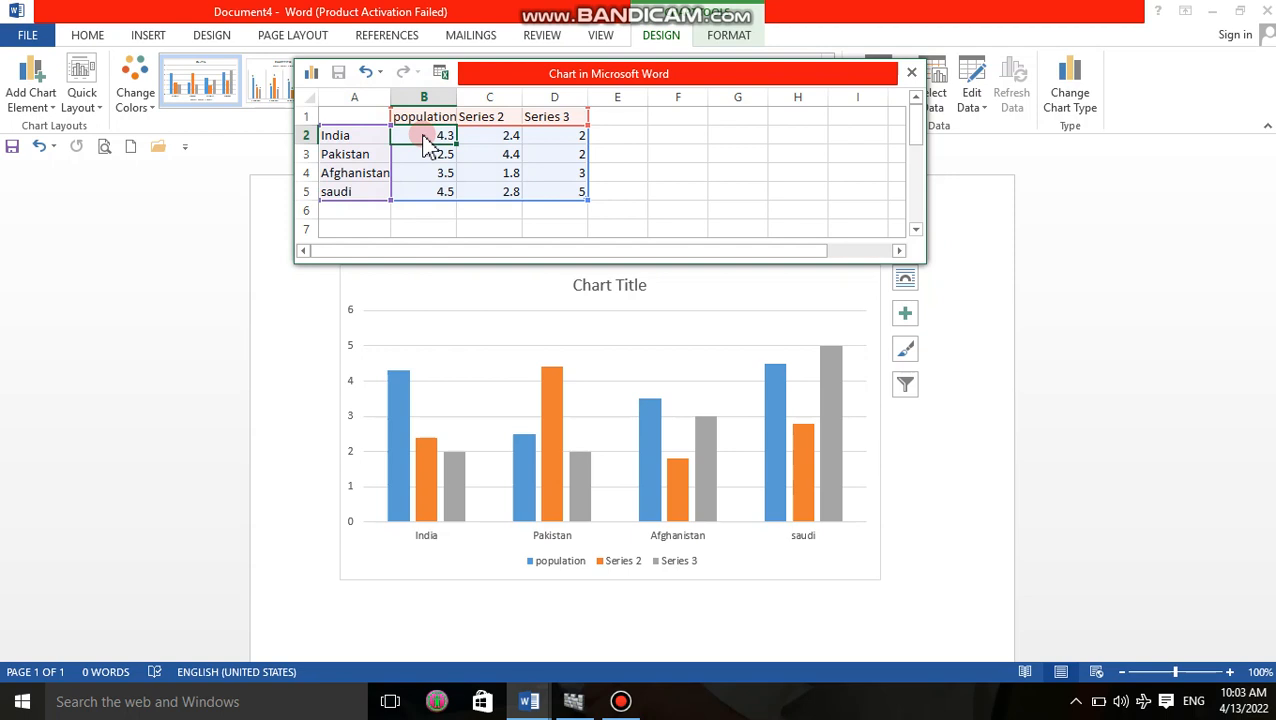
text(14)
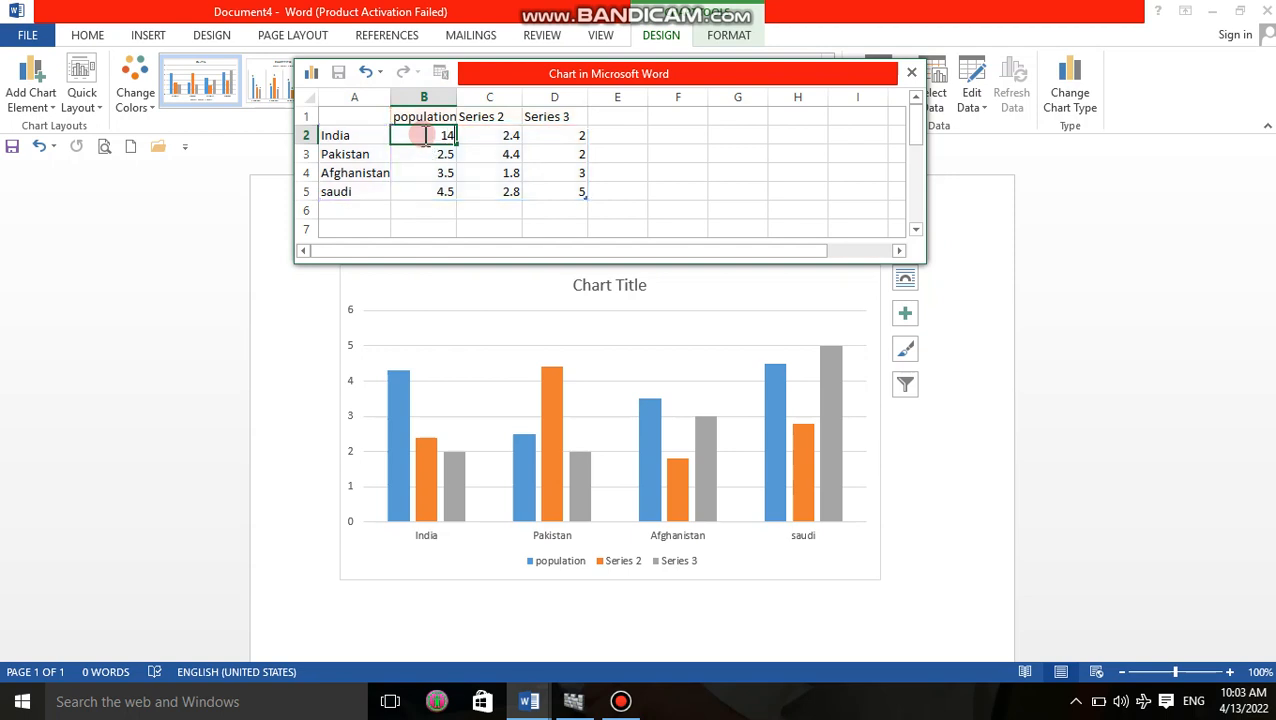
text(000)
click(447, 156)
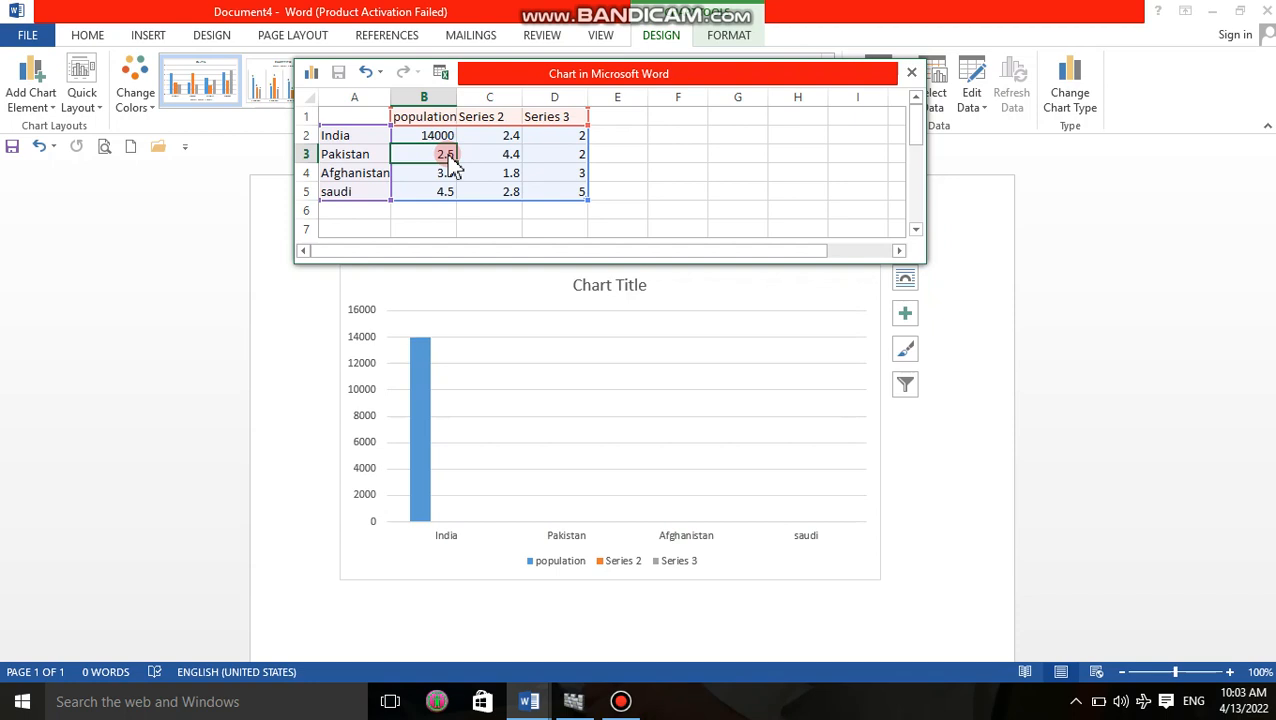
text(100)
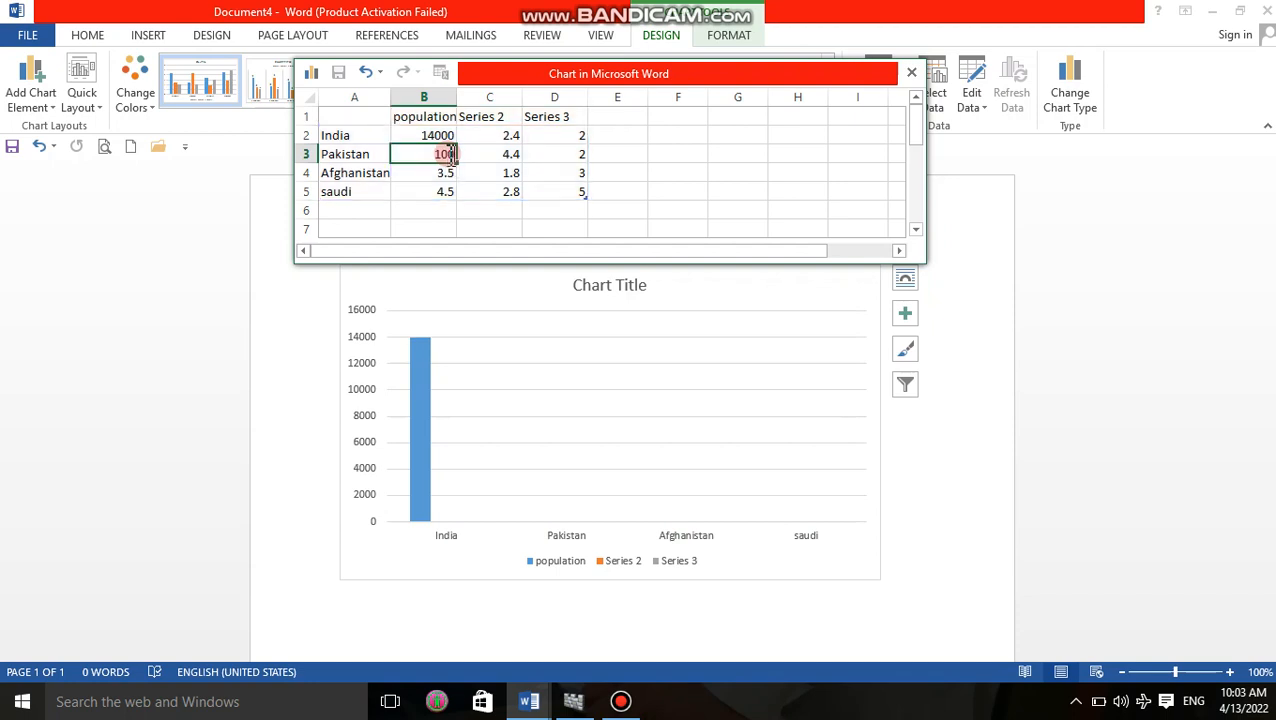
text(00)
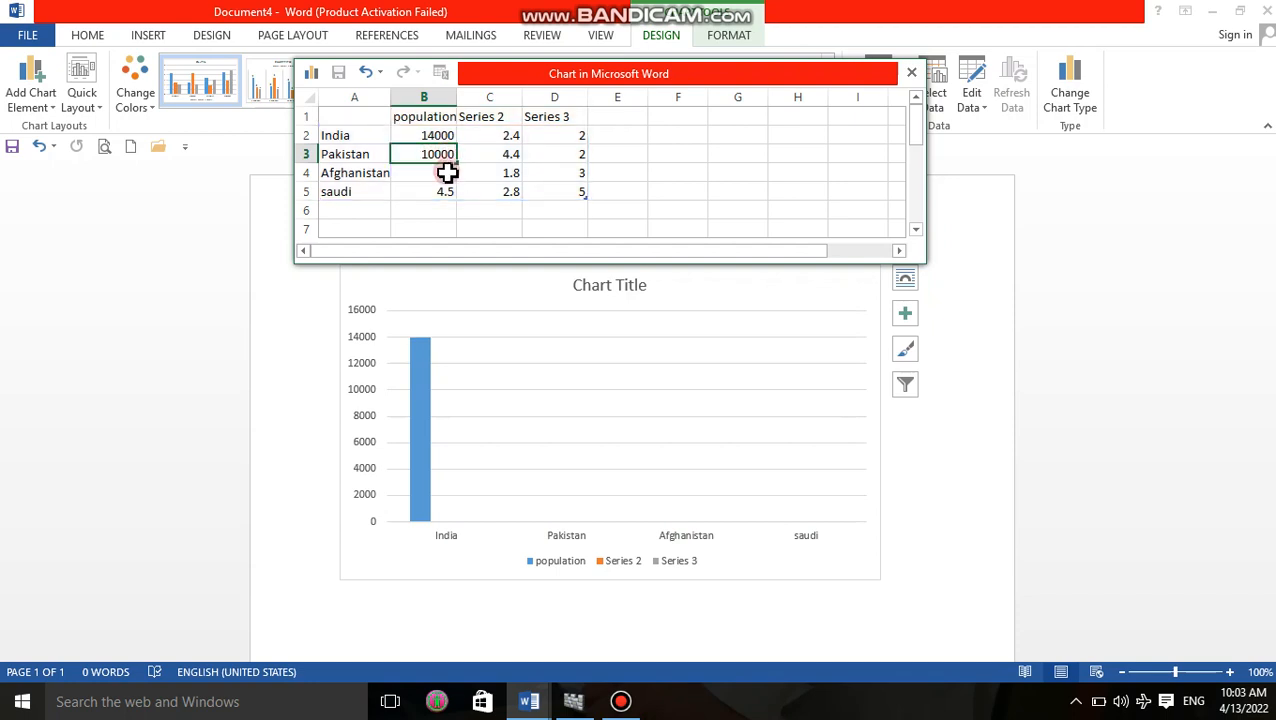
Set Afghanistan's population value in the data sheet to 9000.
click(447, 177)
key(BackSpace)
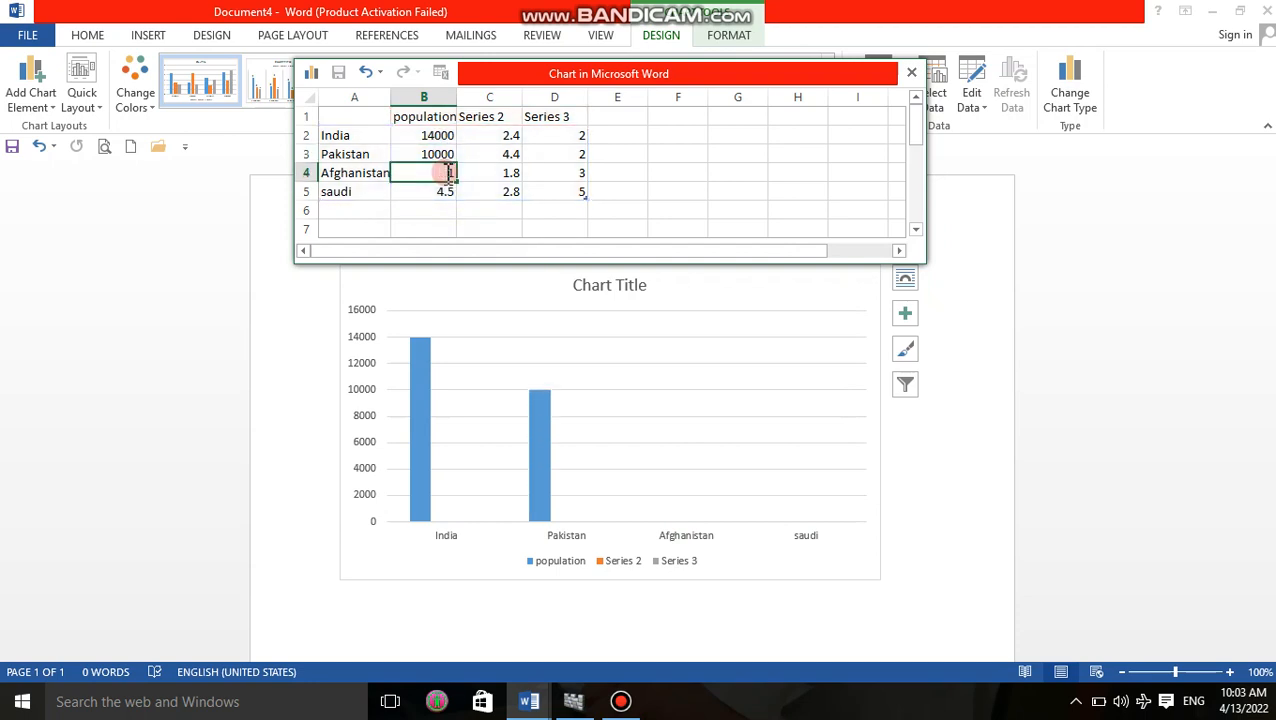
text(90000)
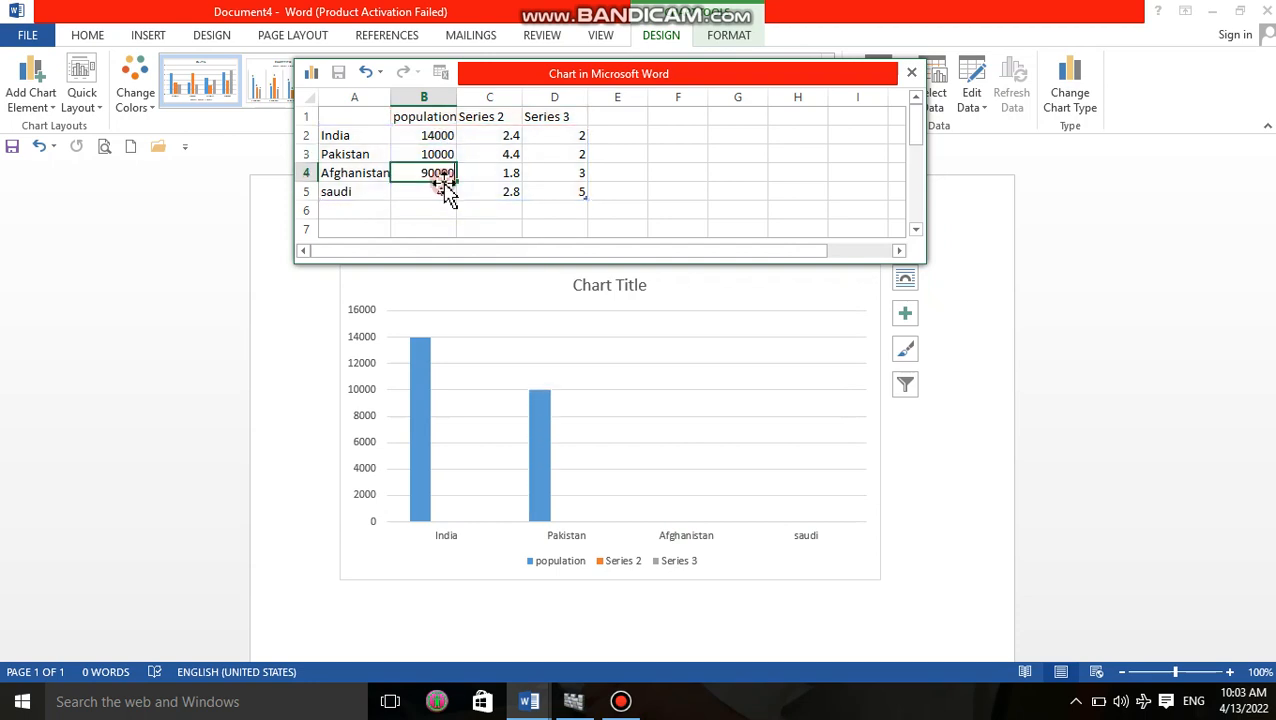
click(444, 190)
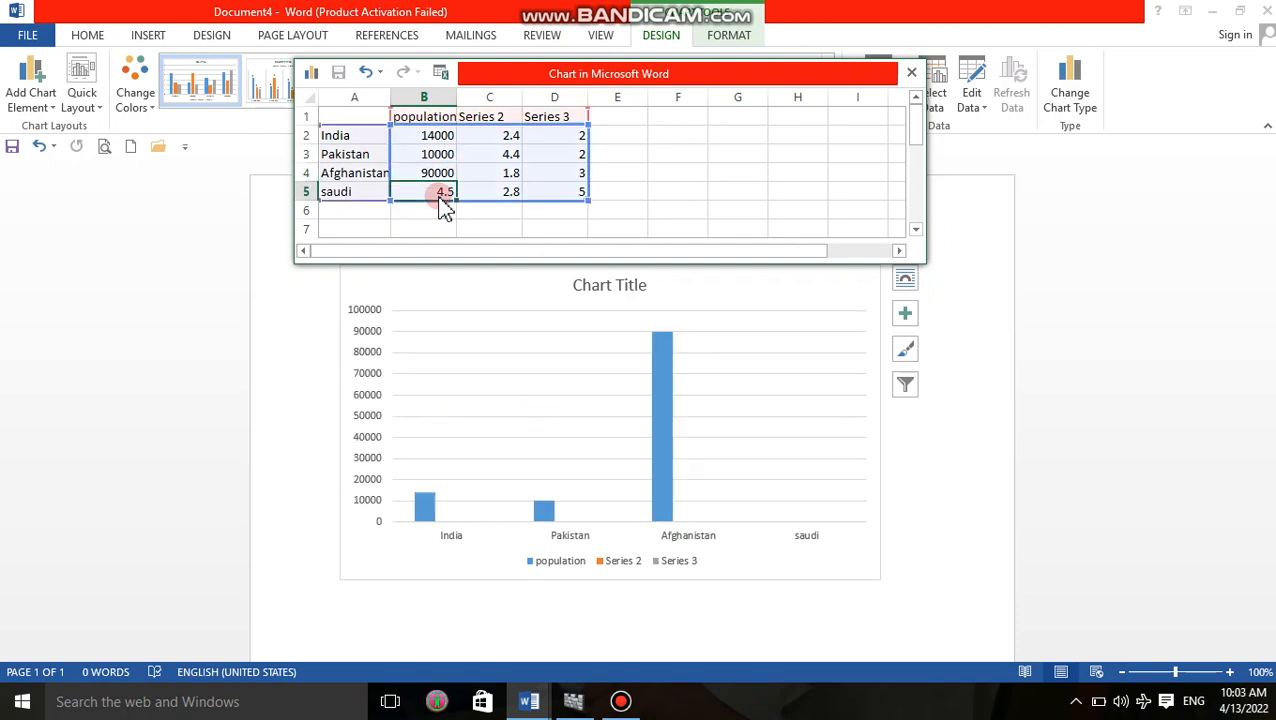
click(444, 174)
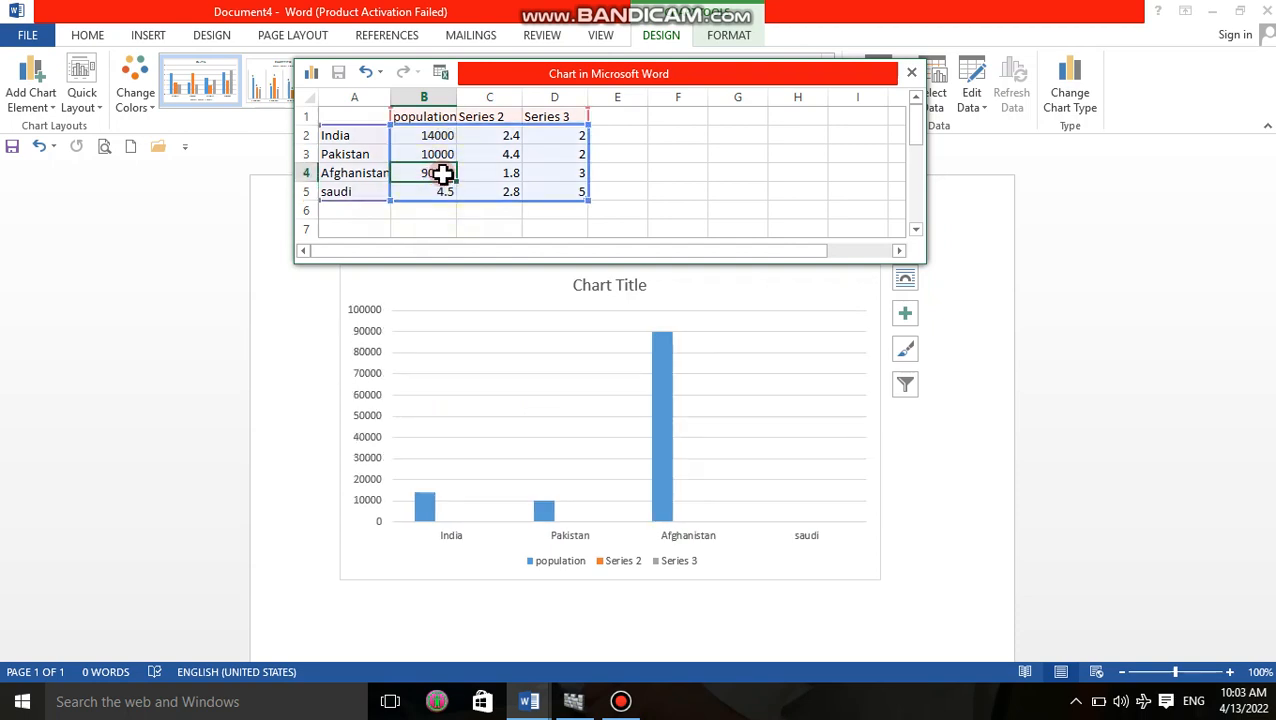
double_click(444, 174)
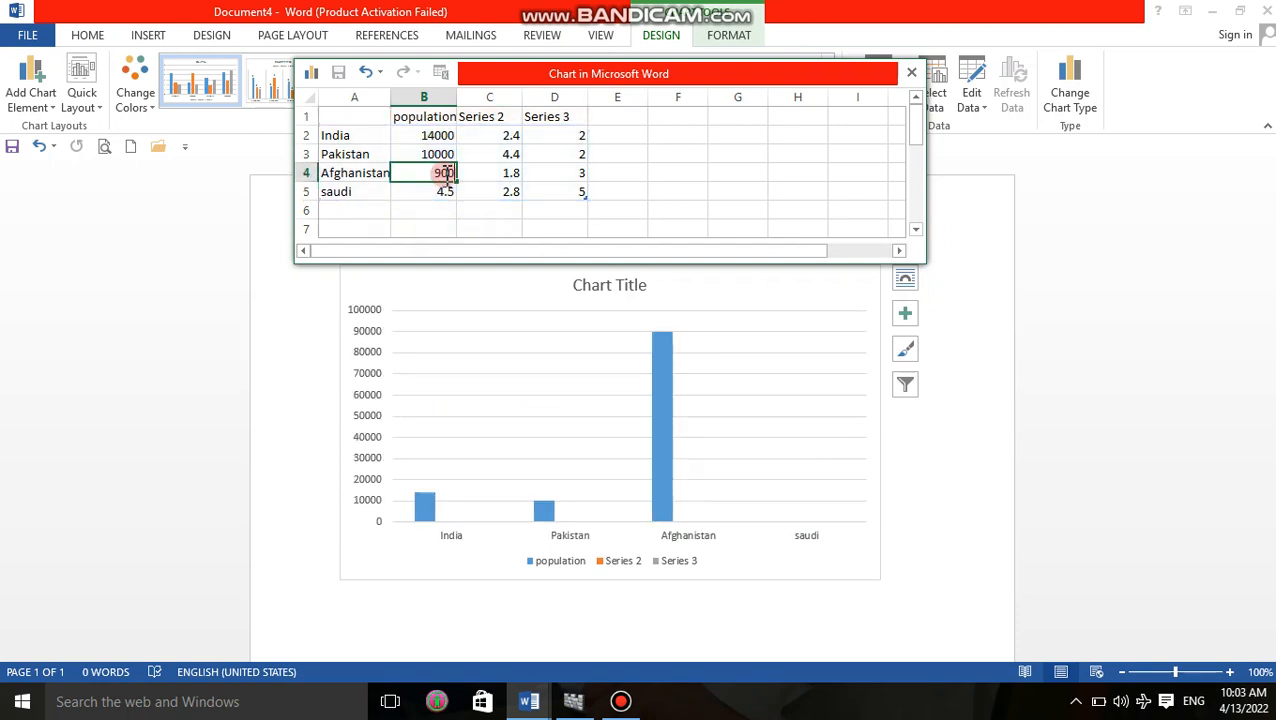
key(BackSpace)
Set saudi's population value to 8000 and close the chart's data sheet.
click(447, 191)
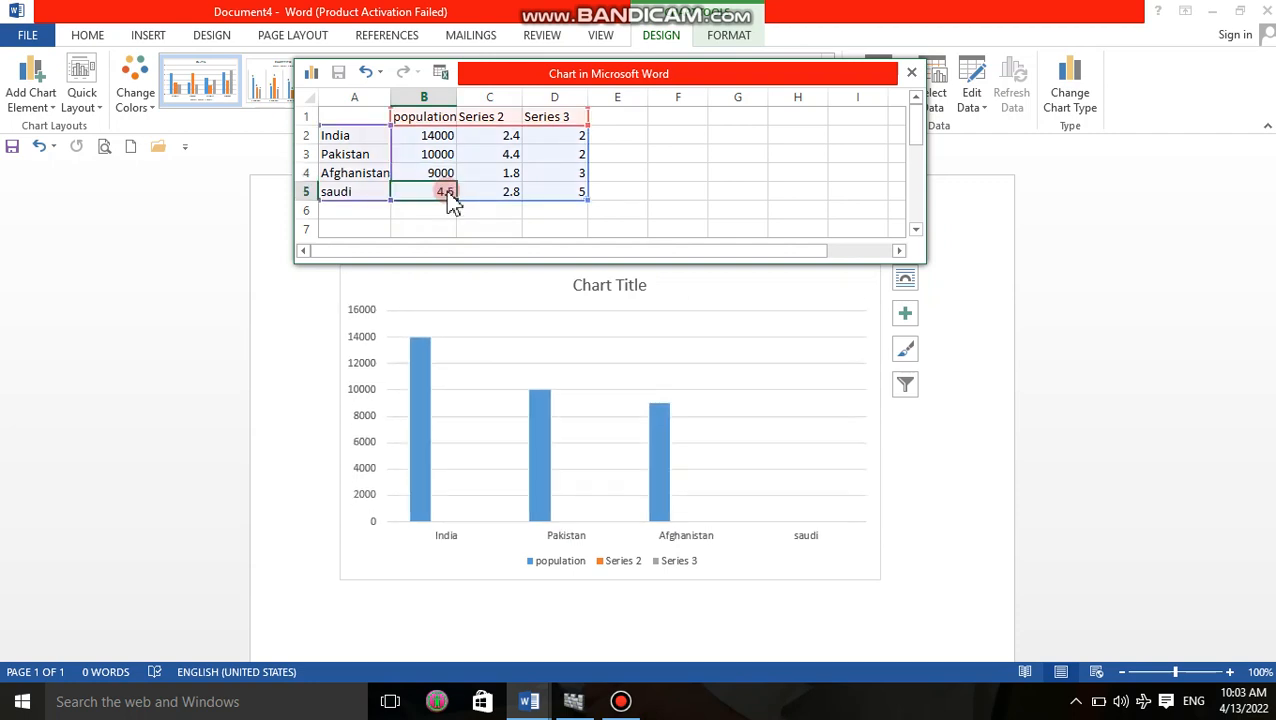
text(8000)
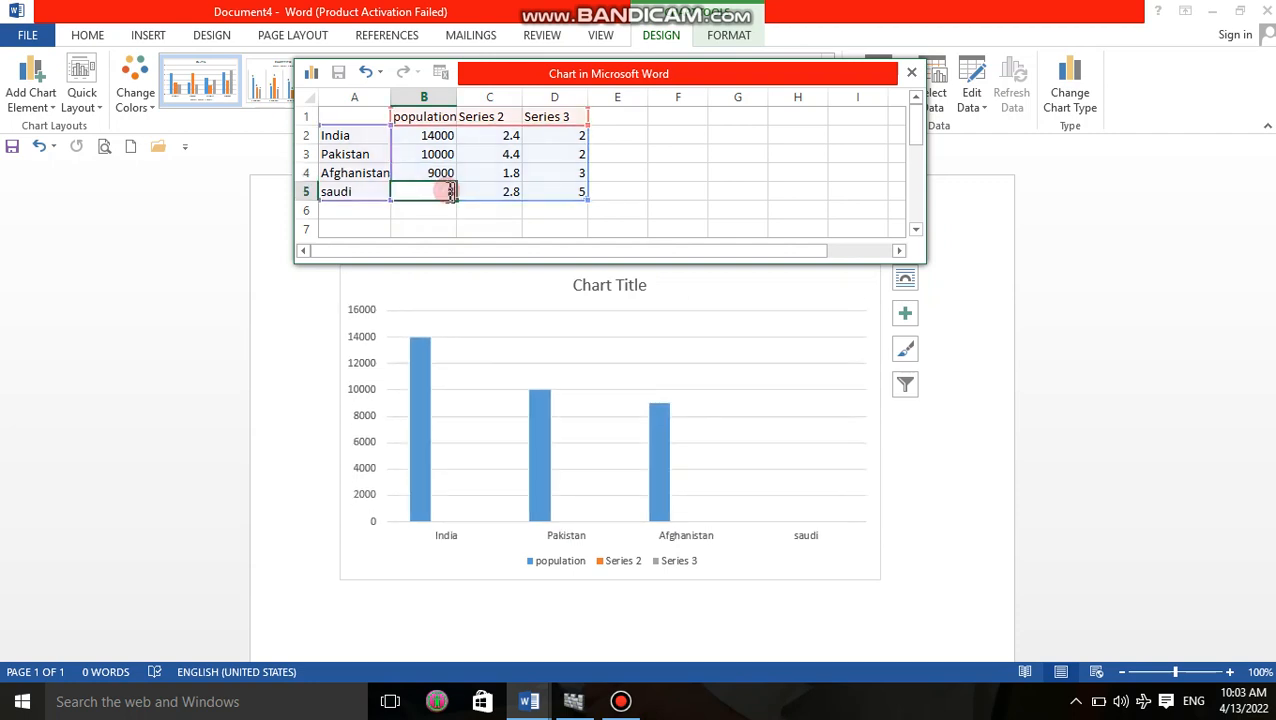
click(498, 299)
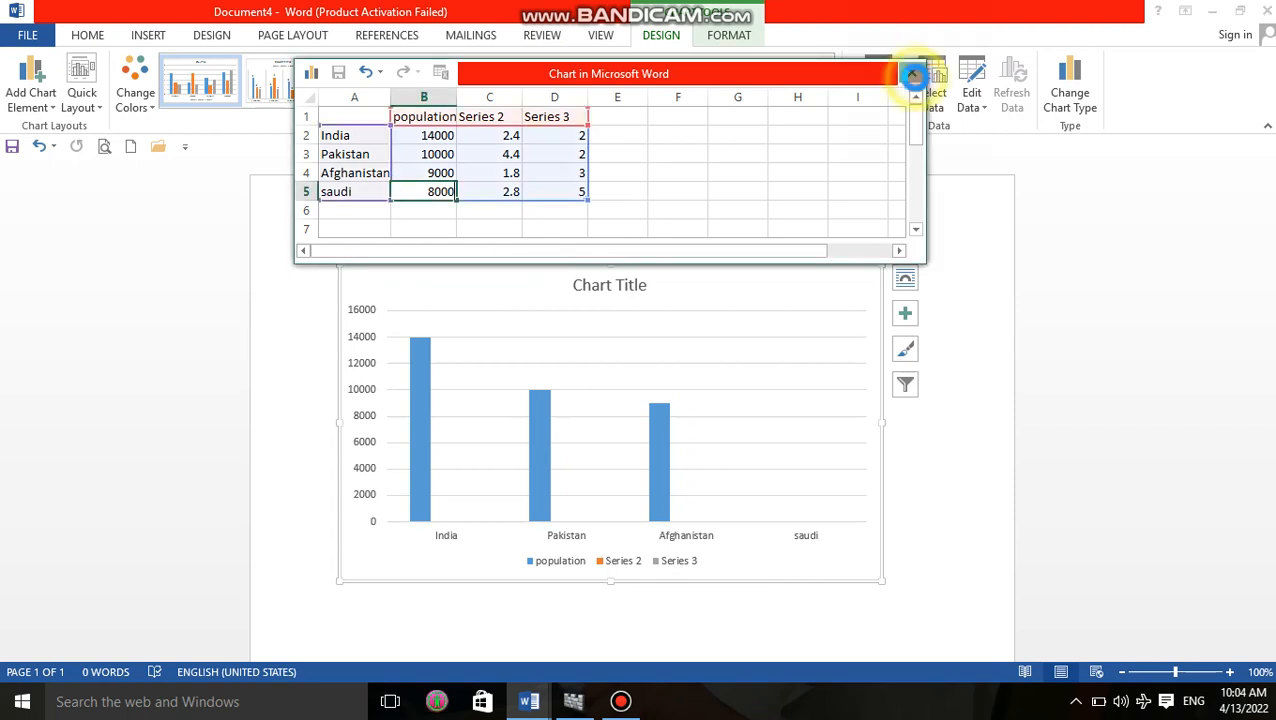
click(911, 74)
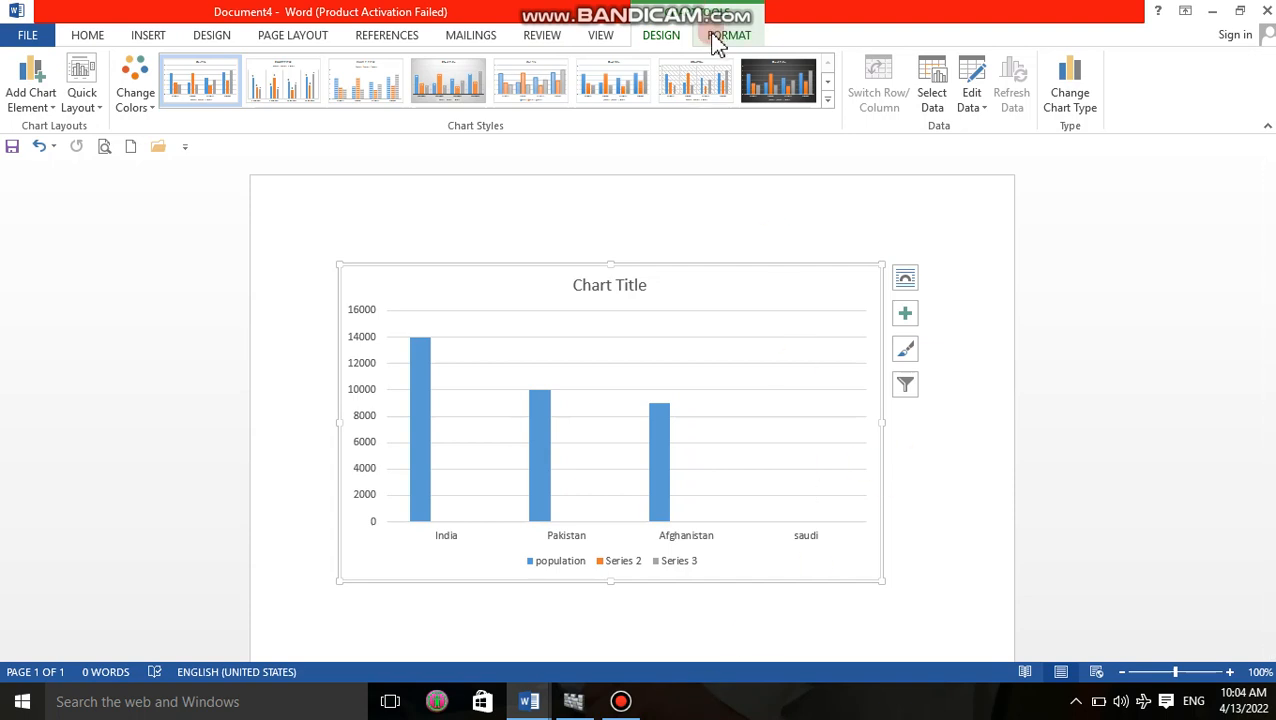
Exclude Series 2 and Series 3 from the column chart's data source and close the data sheet.
click(932, 100)
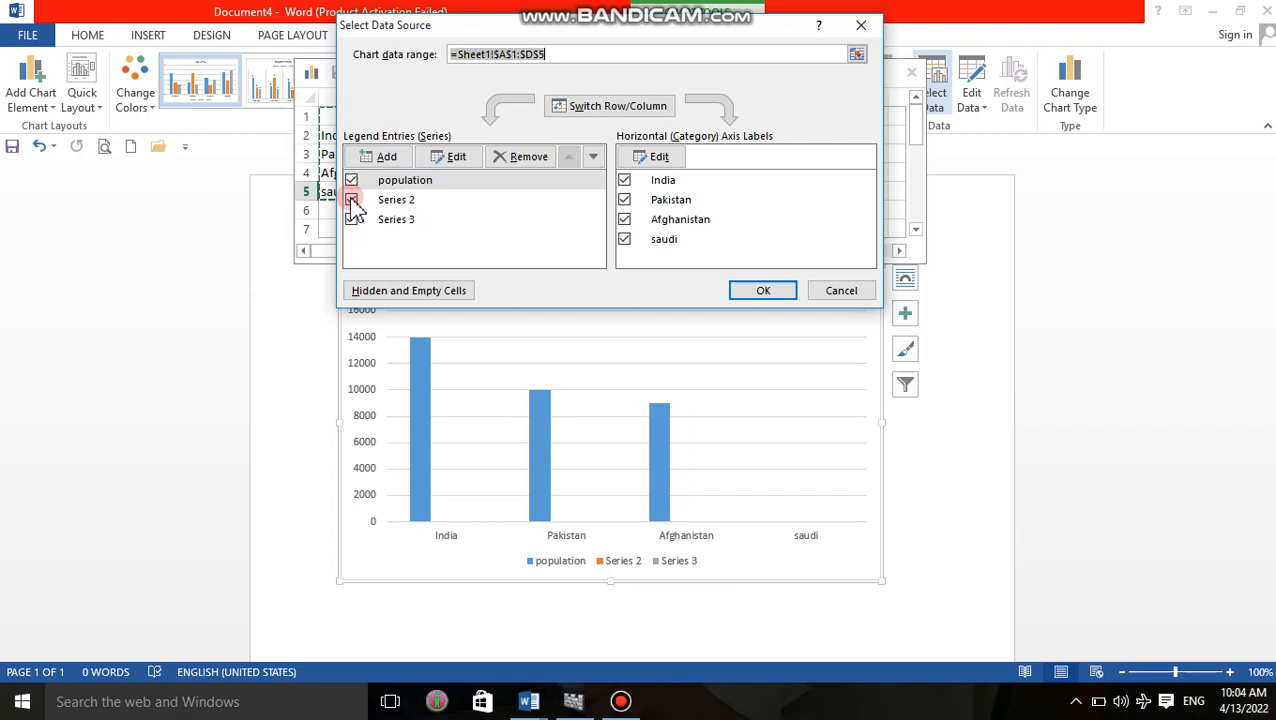
click(351, 199)
click(351, 219)
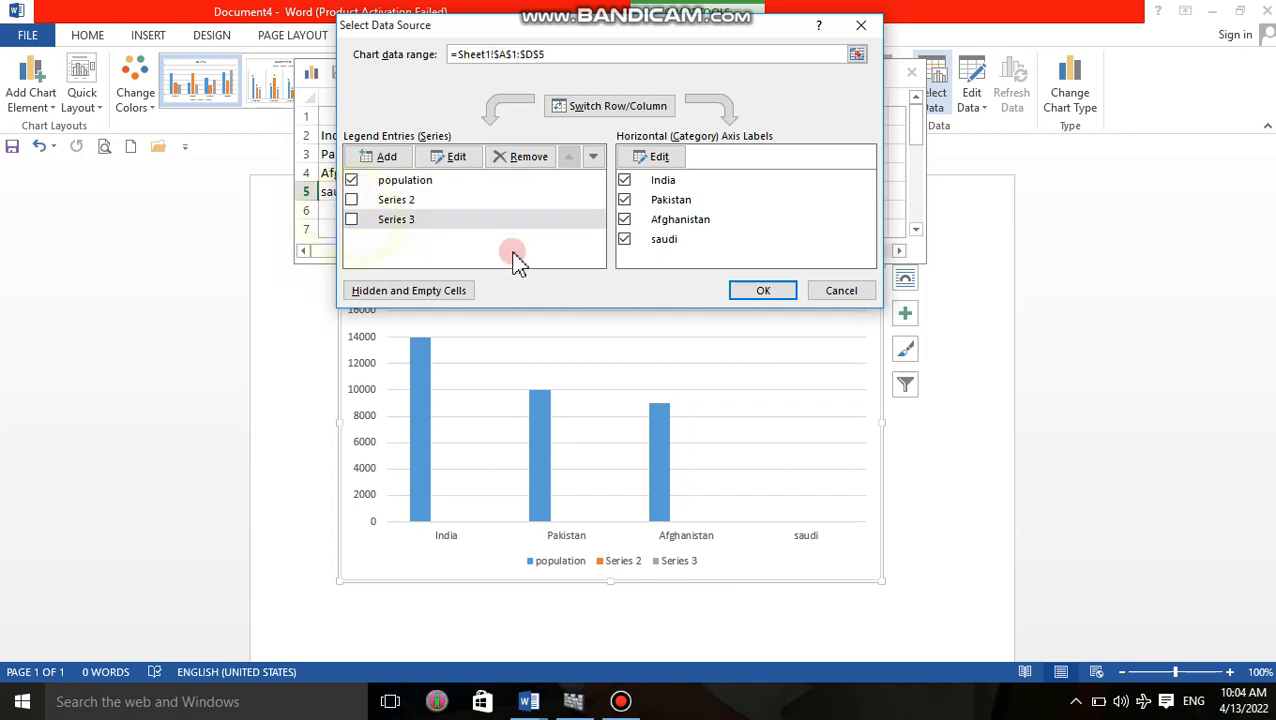
click(746, 292)
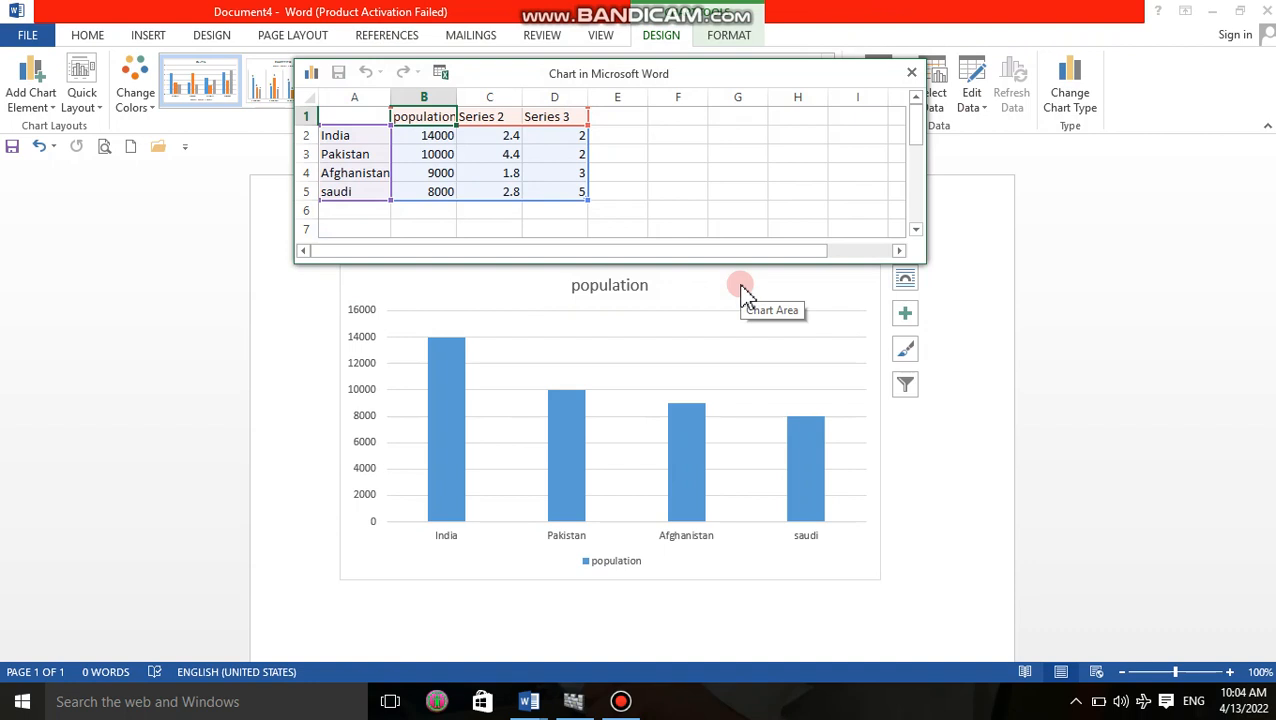
click(914, 73)
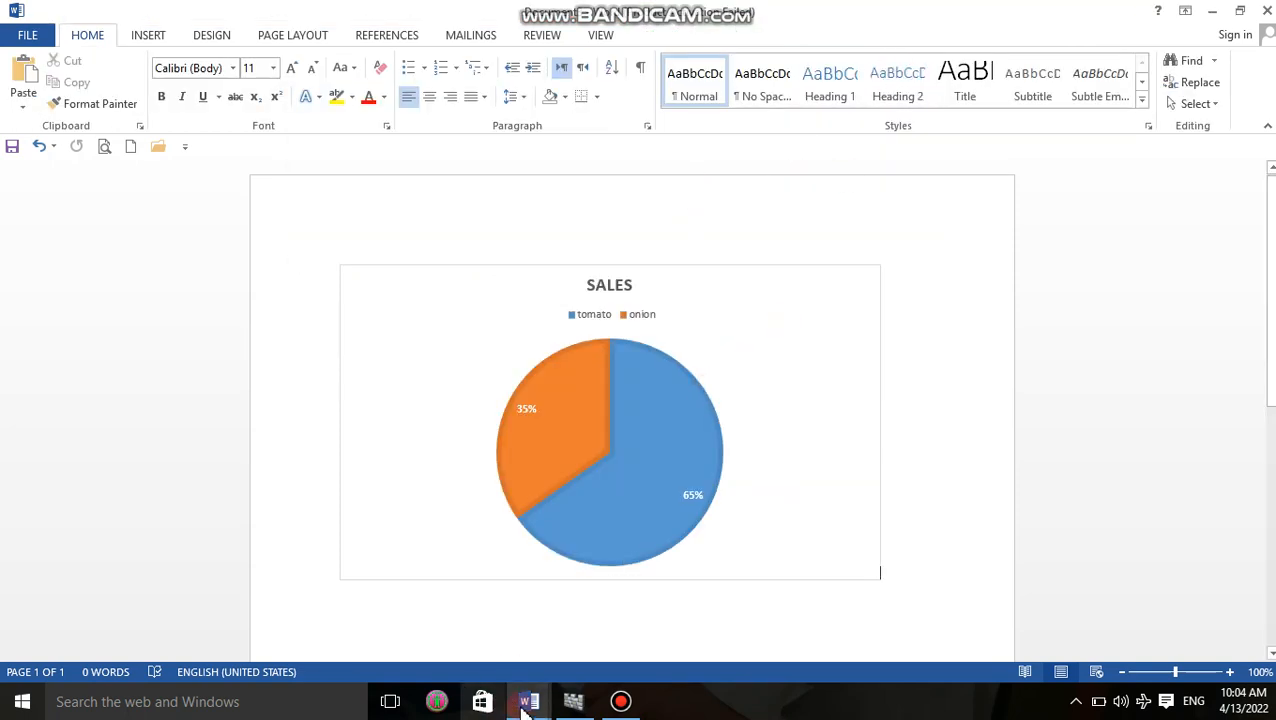
Return to the population chart's document and apply the second chart style, with vertical data labels above narrow columns.
mouse_move(524, 705)
click(644, 612)
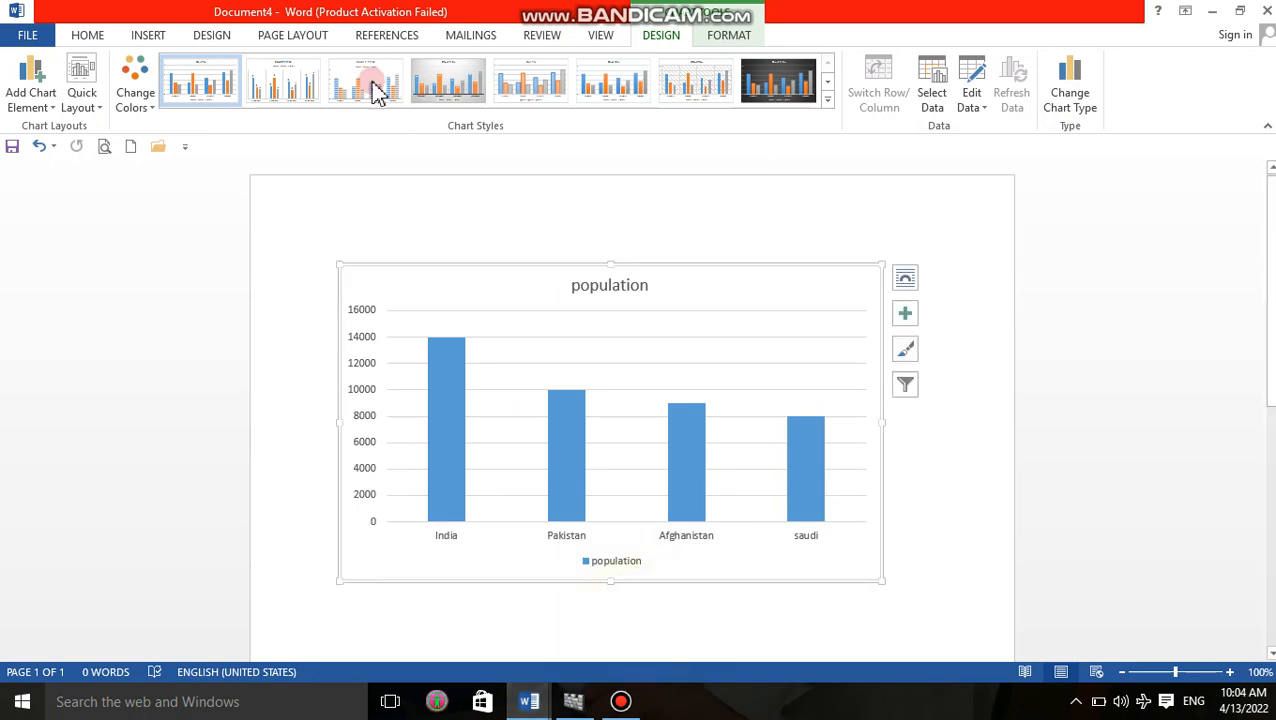
click(283, 88)
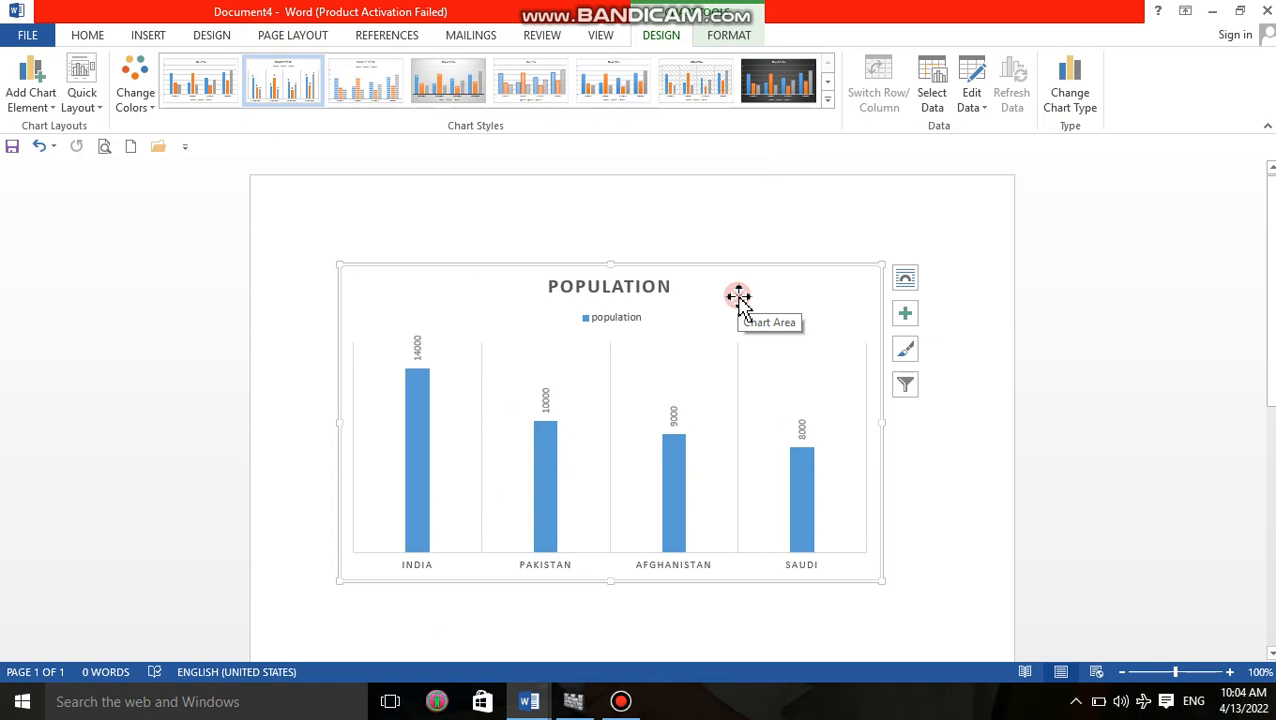
click(828, 104)
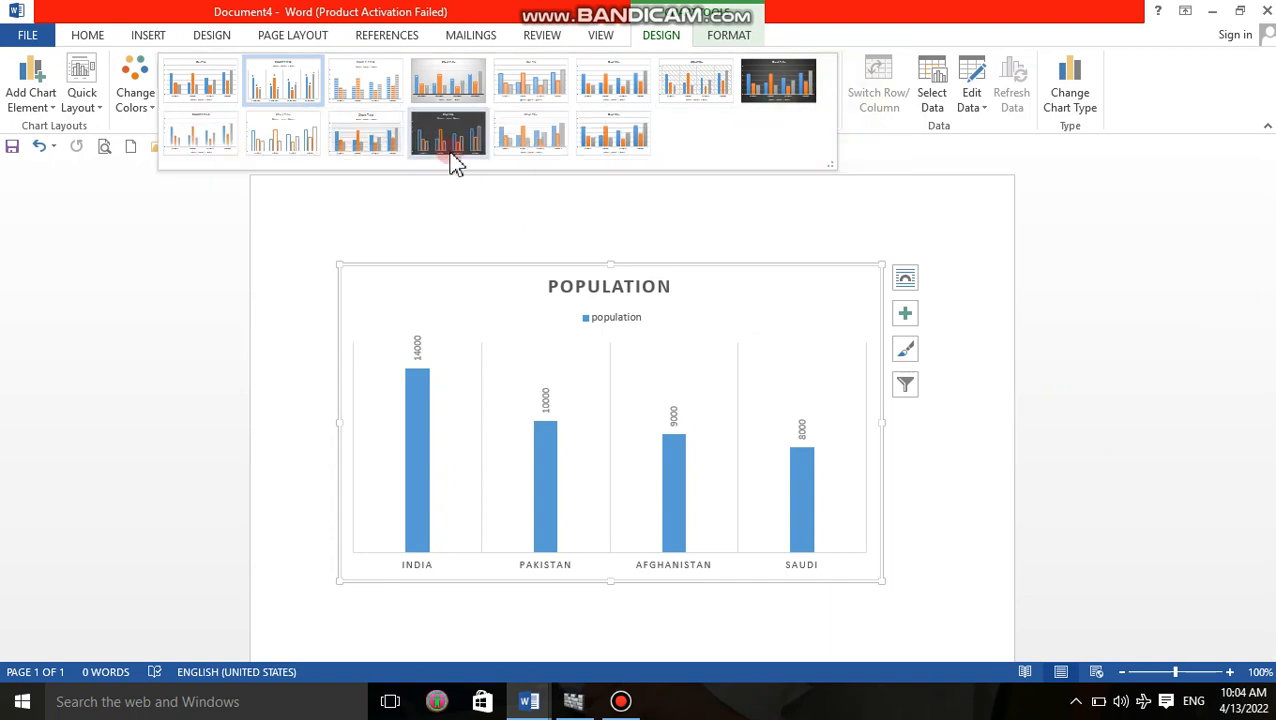
click(219, 219)
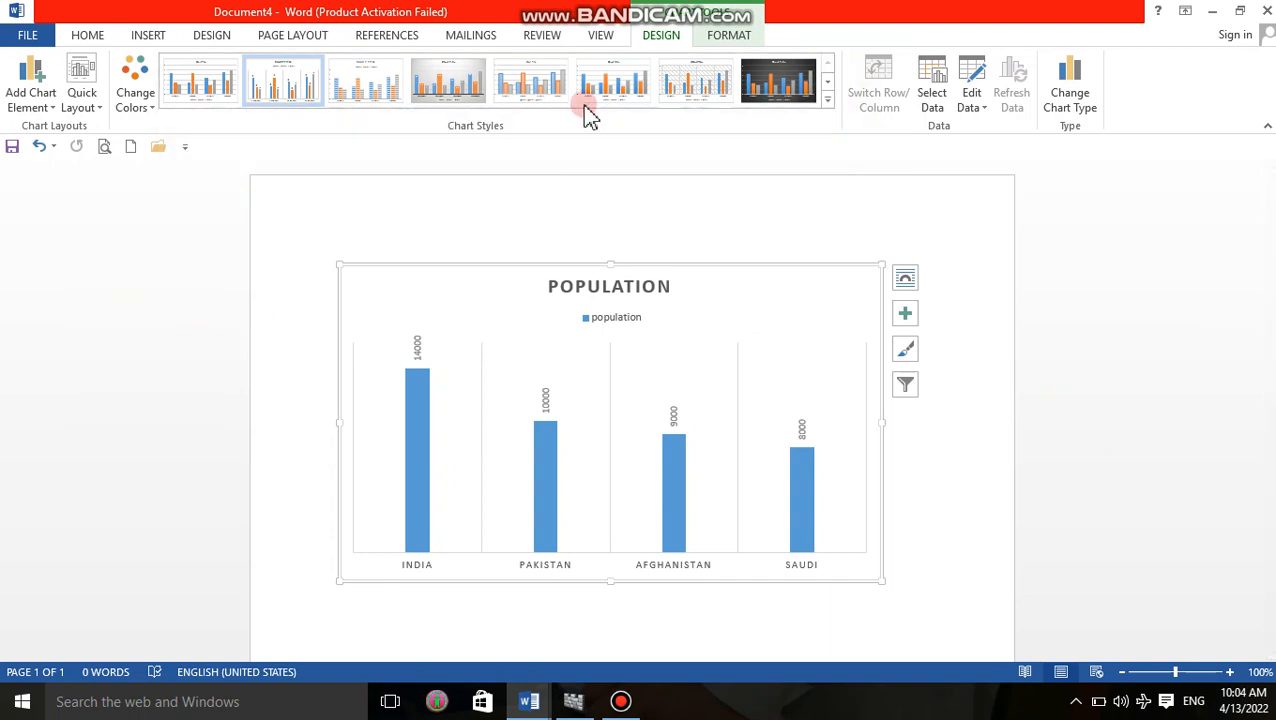
Compare the stock chart variants and change the population chart to the High-Low-Close stock type.
click(1070, 110)
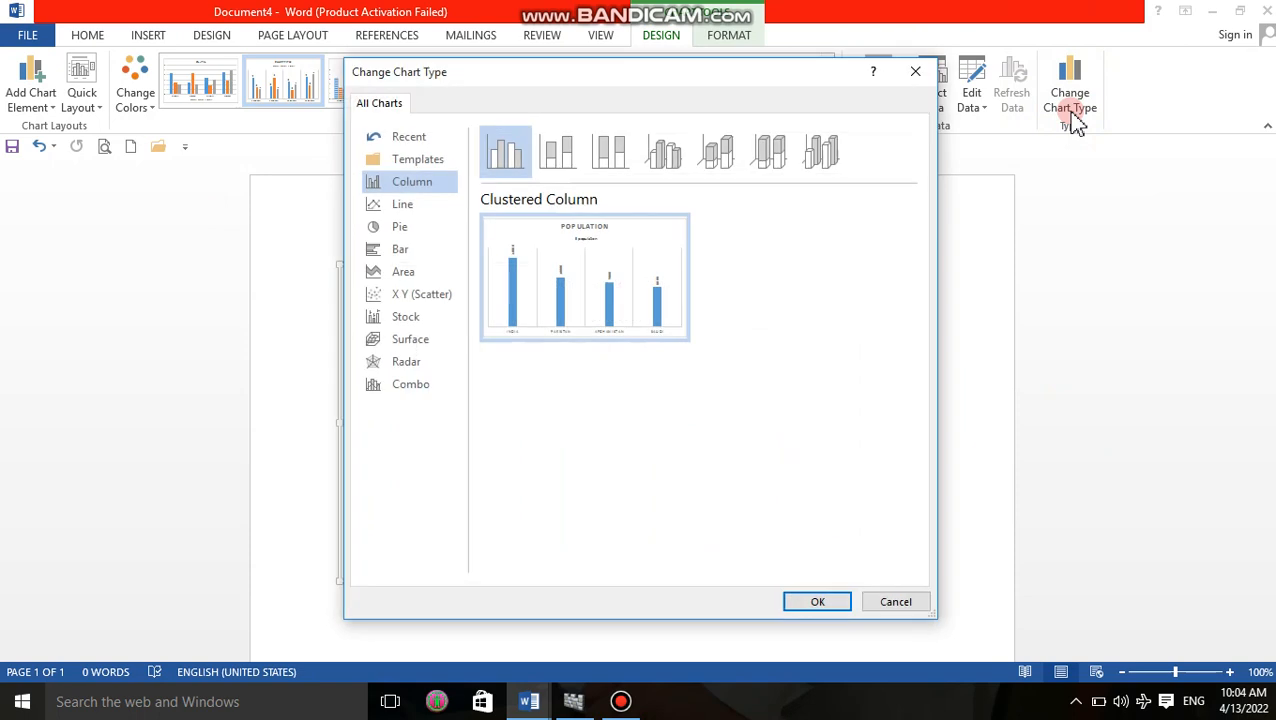
click(405, 318)
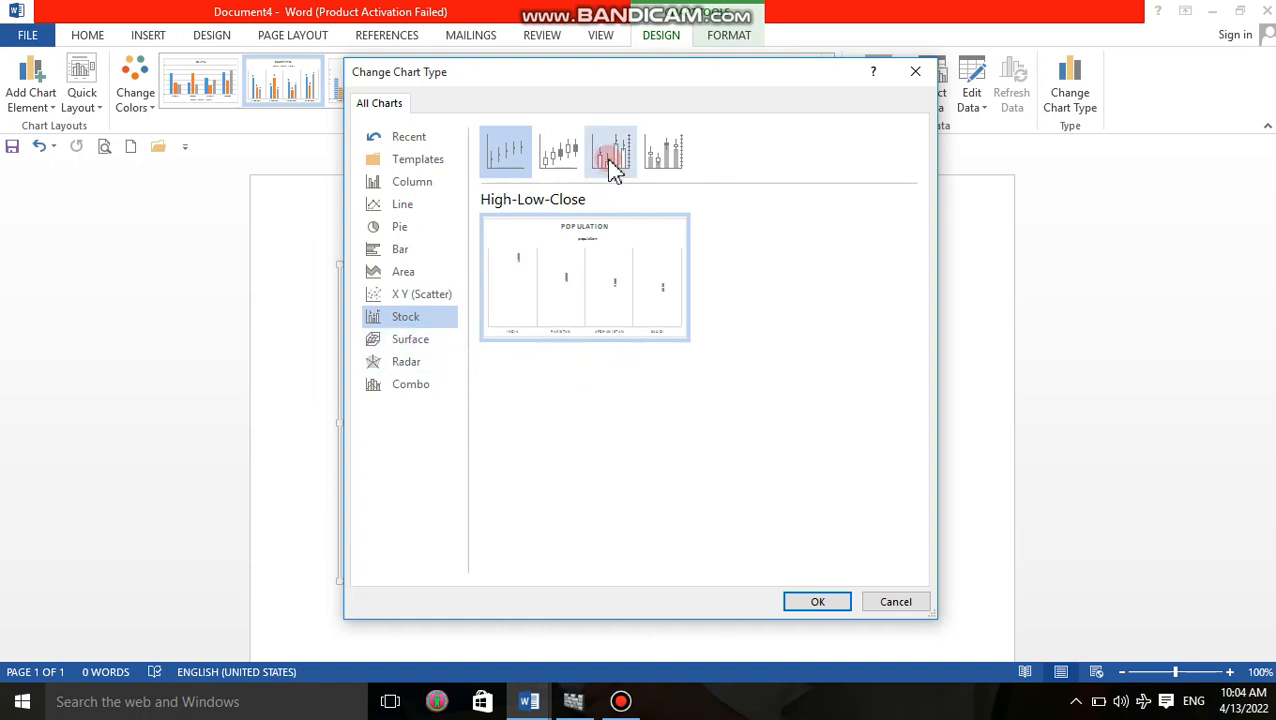
click(560, 160)
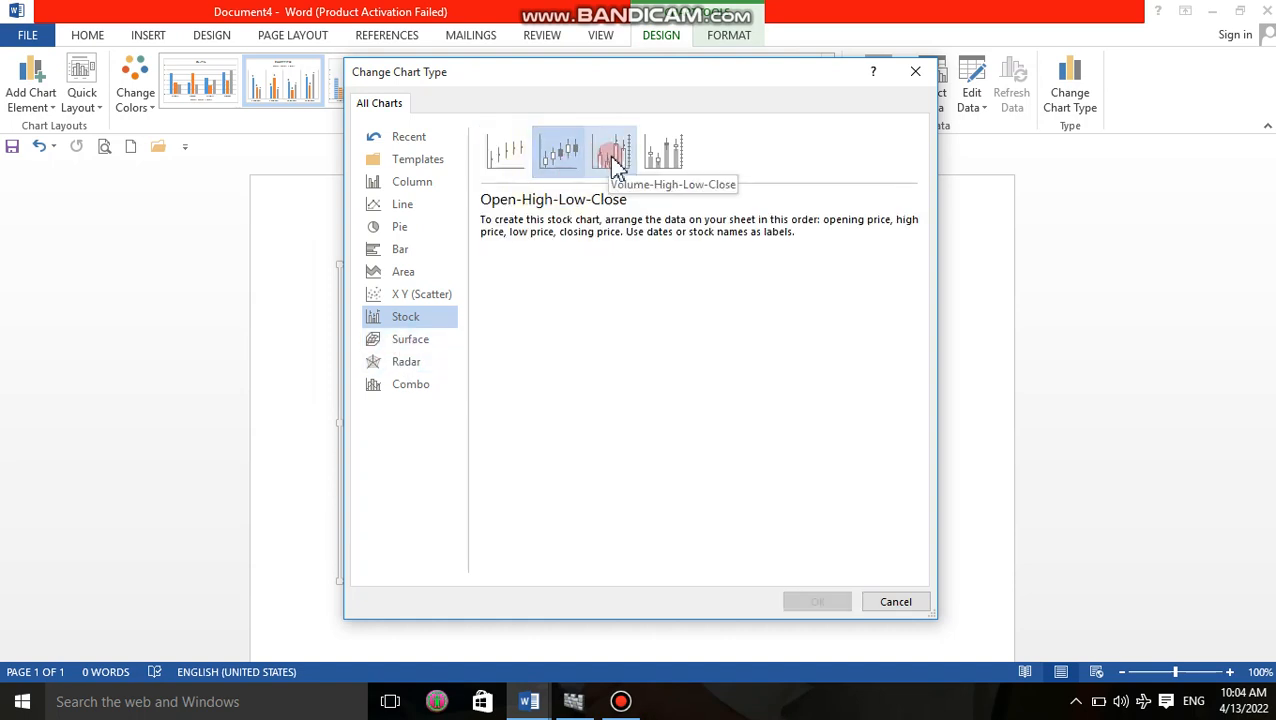
click(611, 158)
click(648, 162)
click(490, 152)
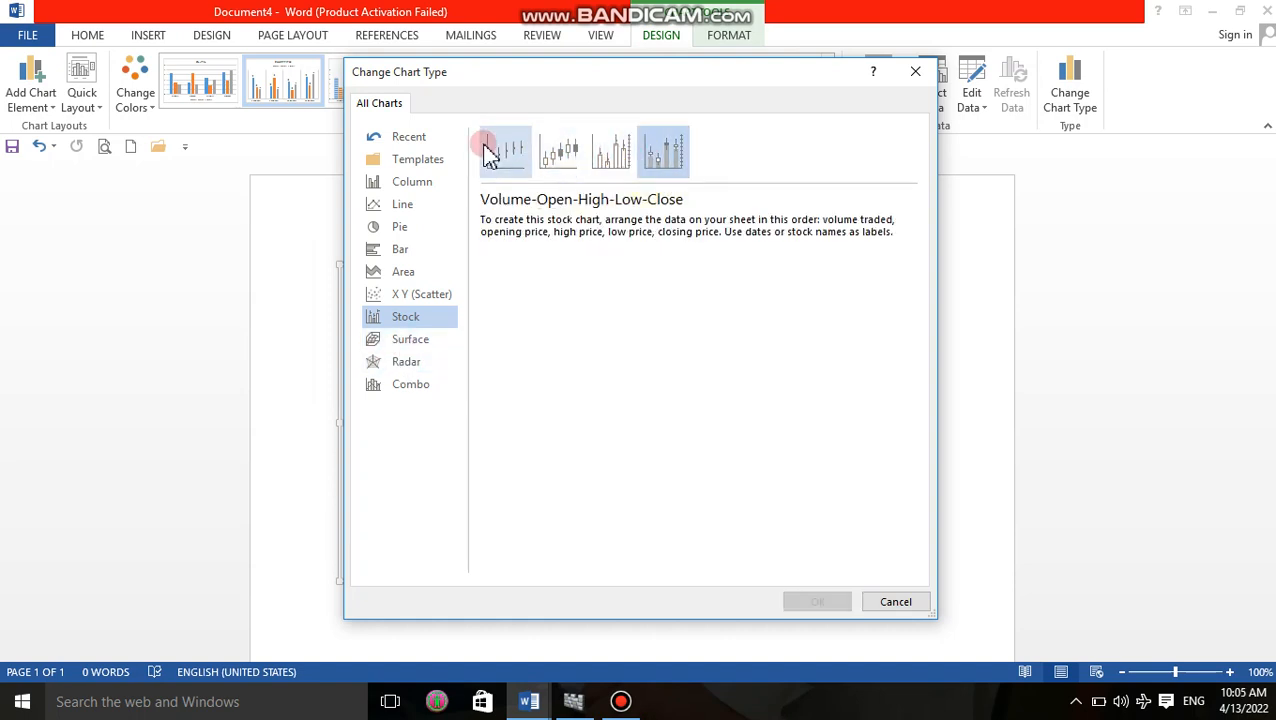
mouse_move(530, 228)
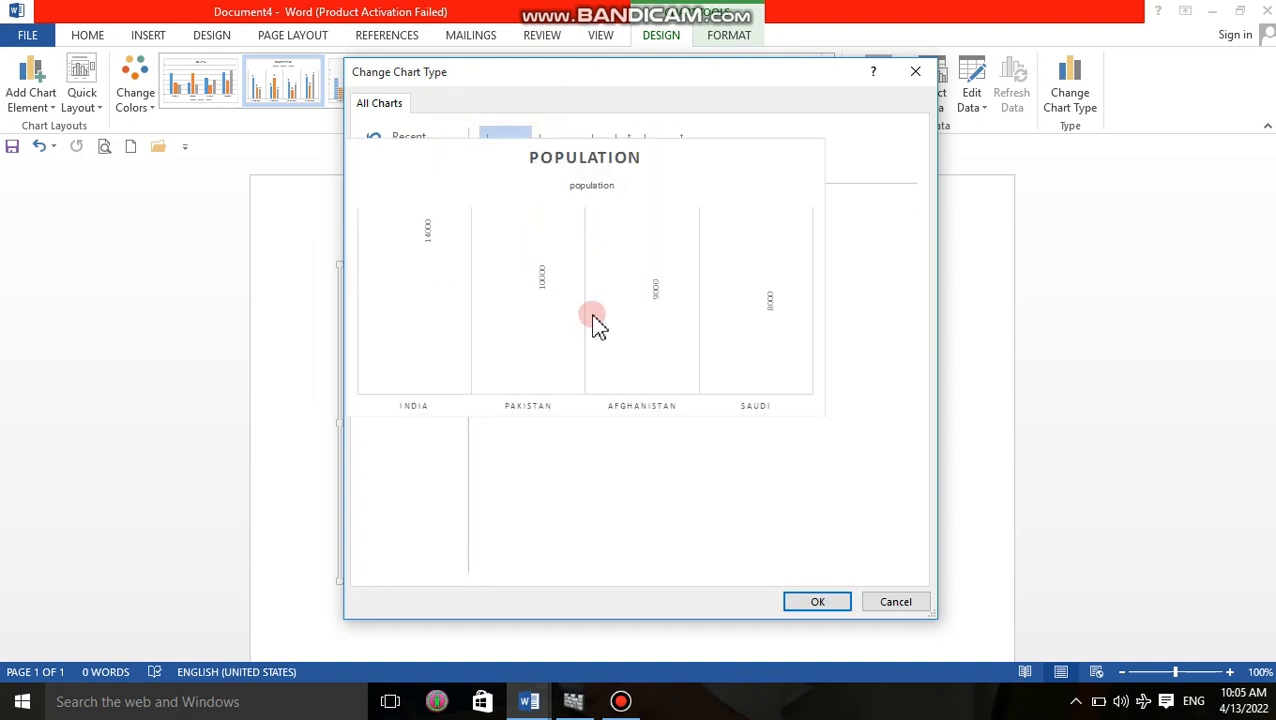
click(830, 601)
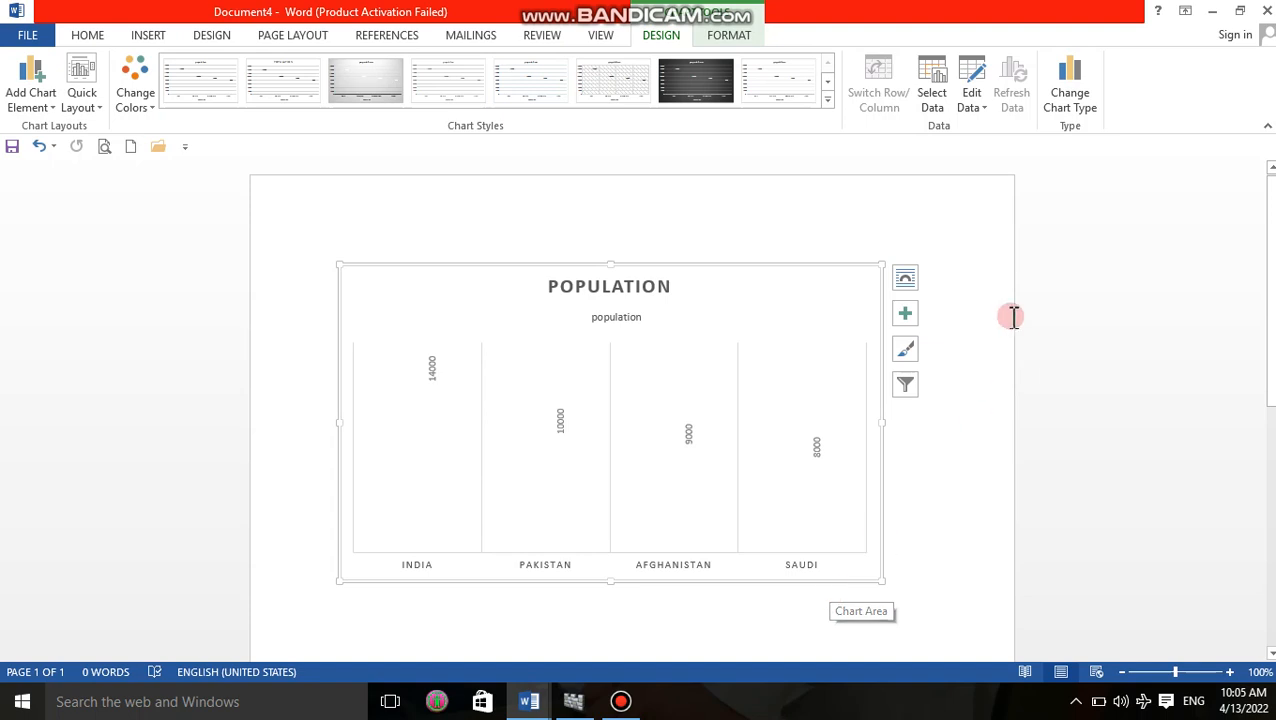
Change the population chart's type to the standard Pie after looking through the Combo and Line types.
click(1069, 100)
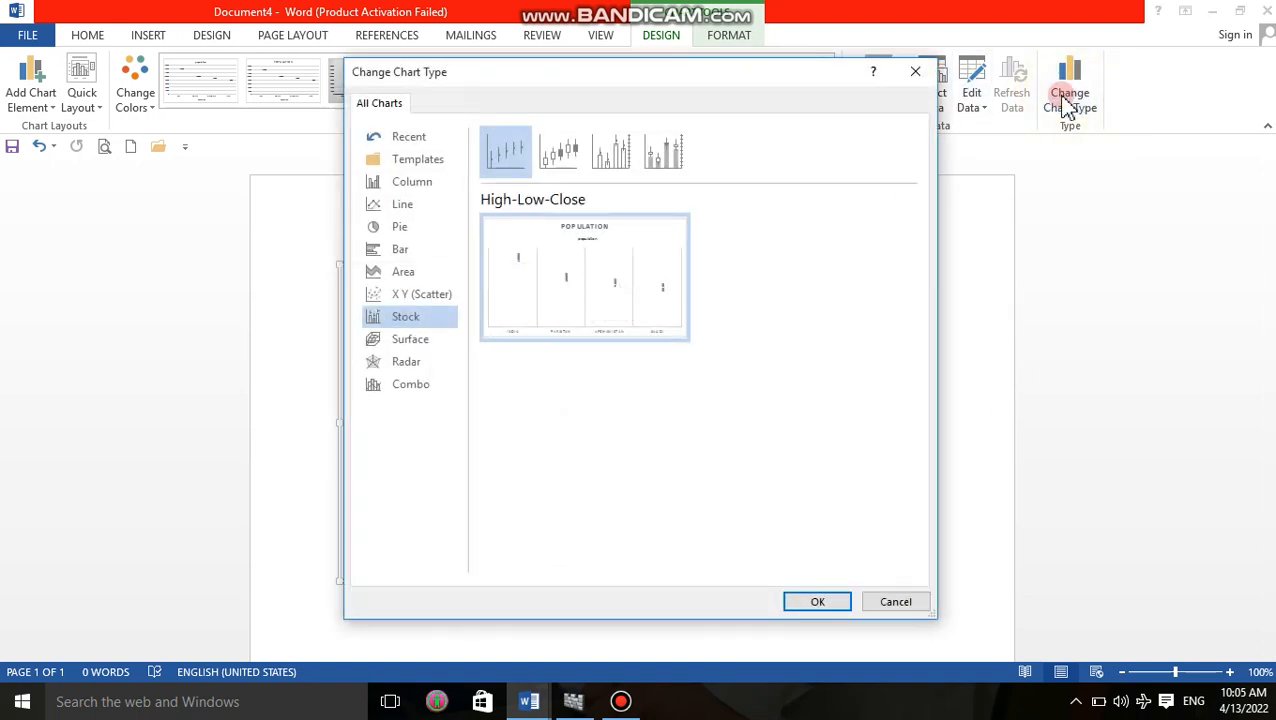
click(408, 385)
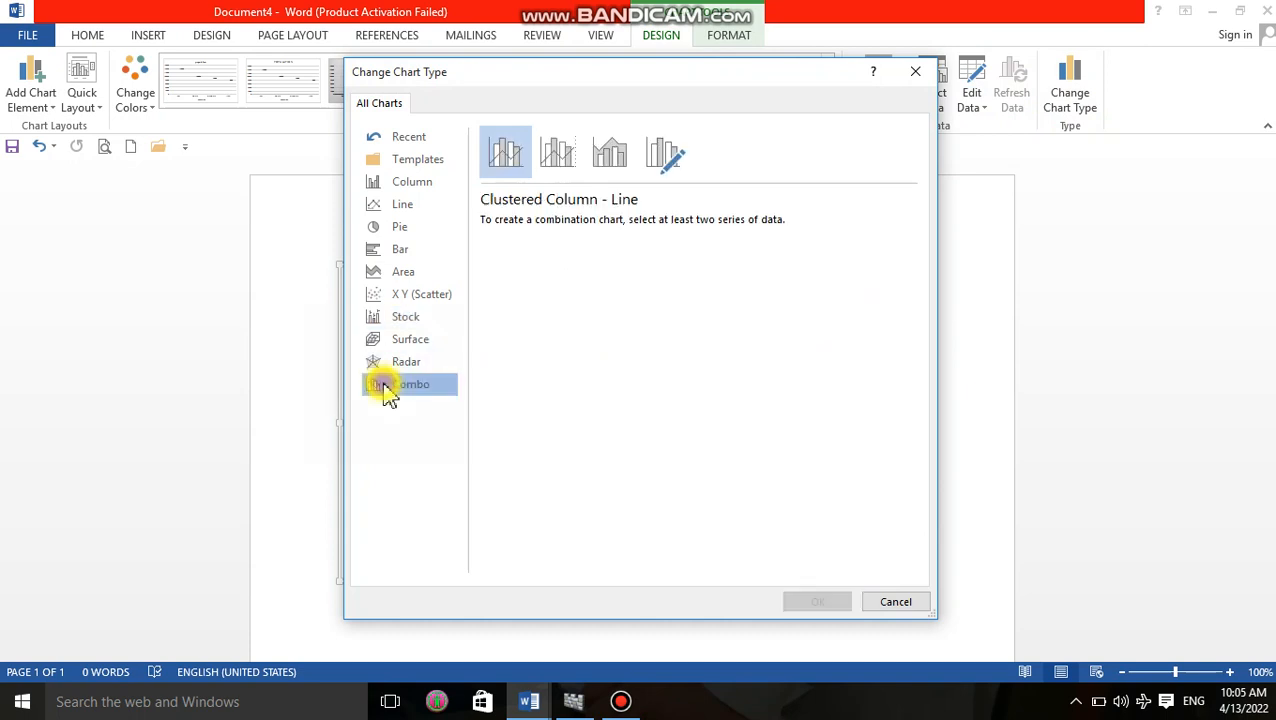
click(557, 160)
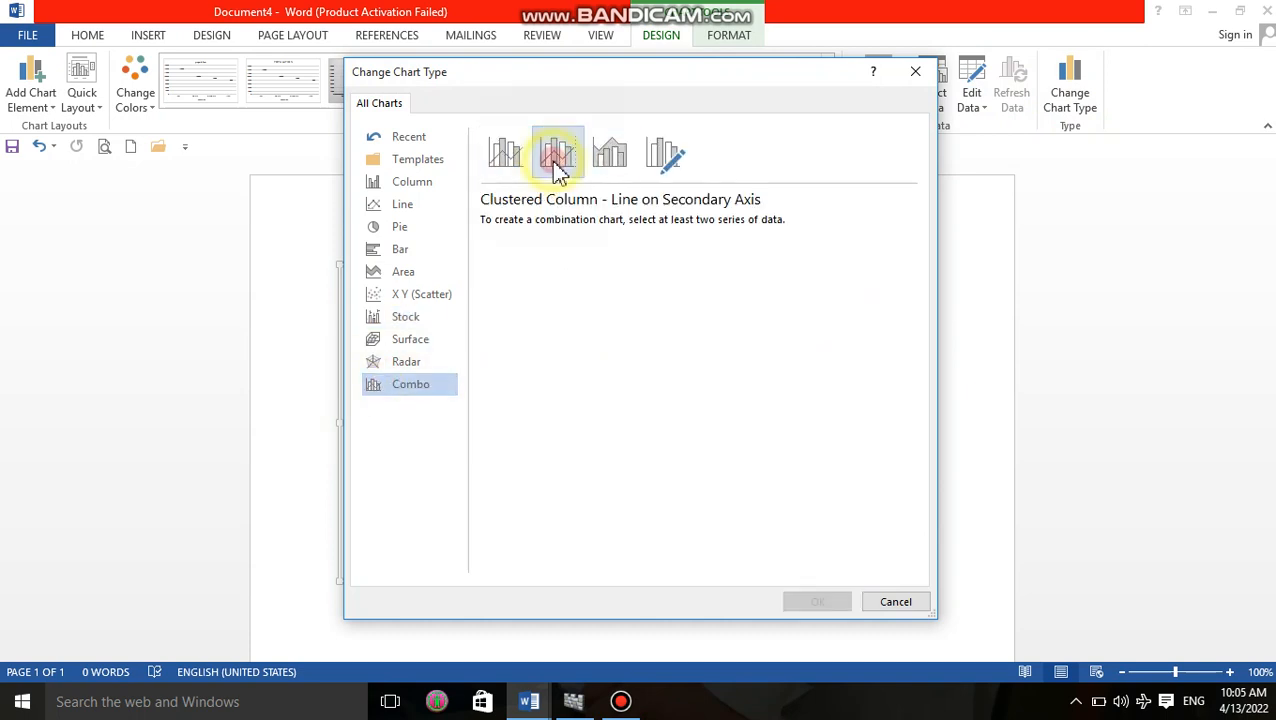
click(608, 152)
click(664, 152)
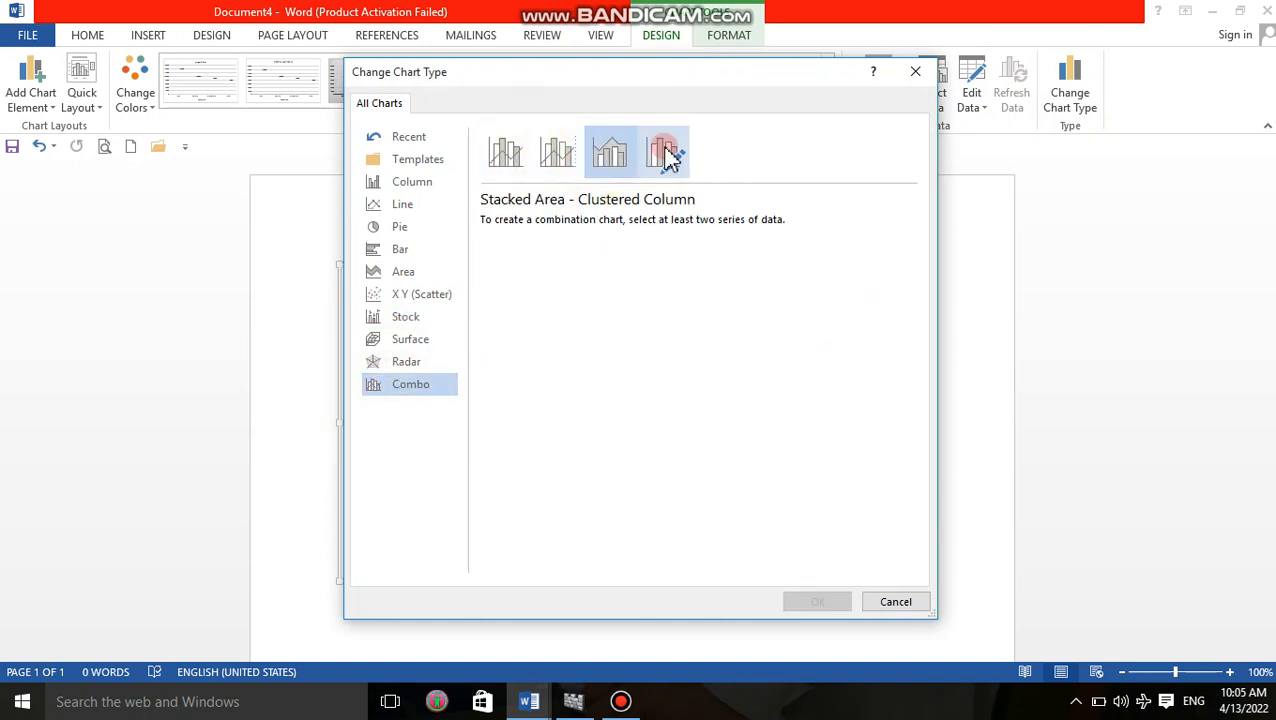
click(404, 204)
click(399, 227)
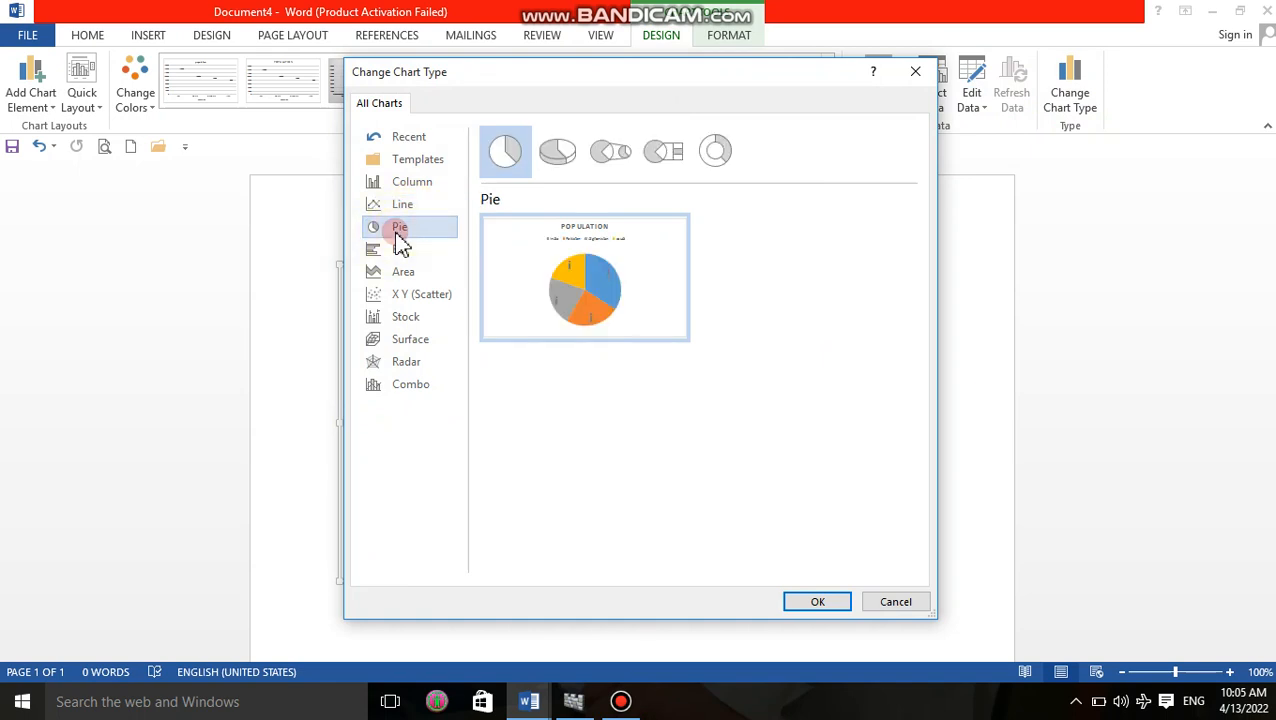
click(818, 602)
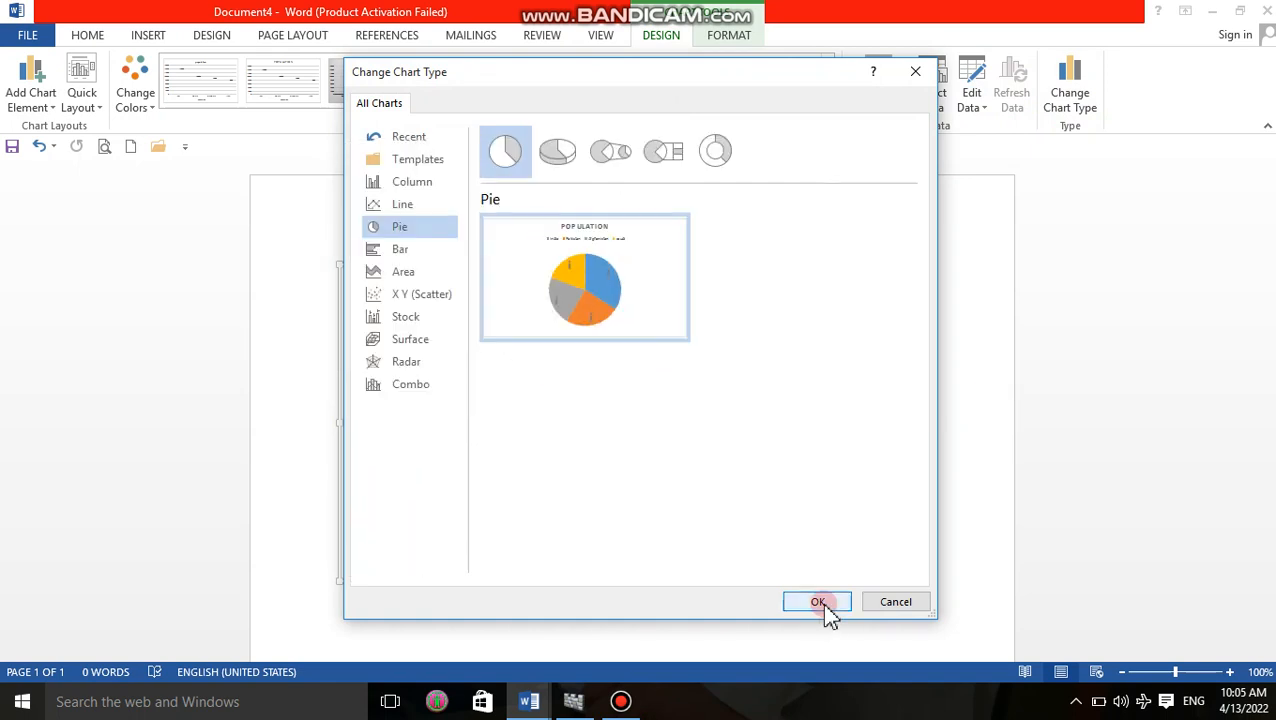